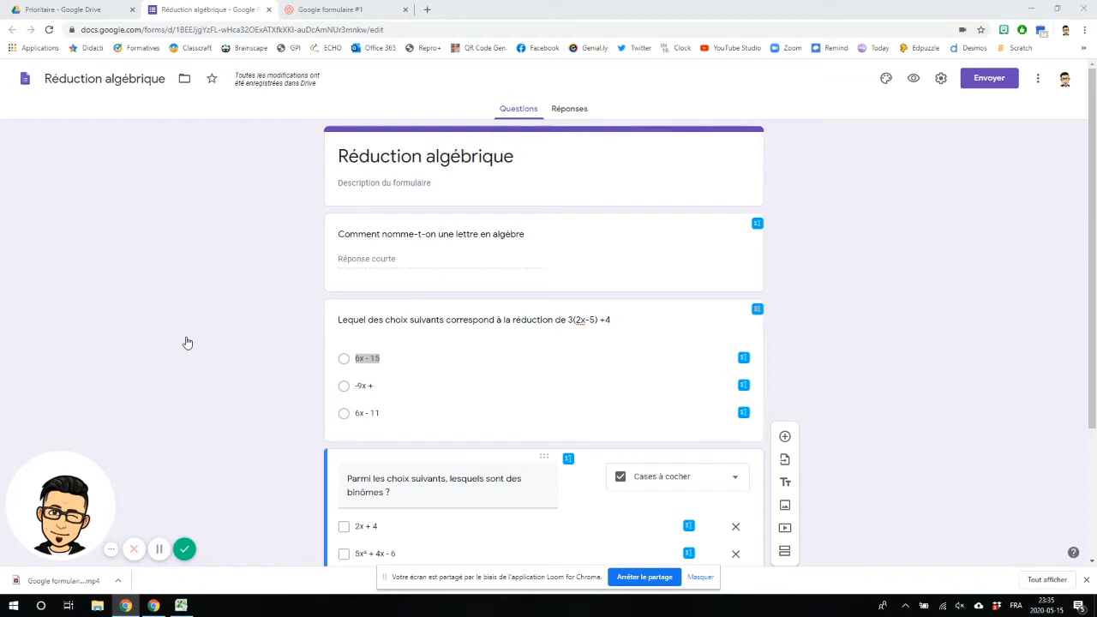
# Step: Examine the Réduction algébrique form's questions, its responses page and the respondent preview
pyautogui.scroll(-3, 236, 318)
pyautogui.scroll(3, 840, 292)
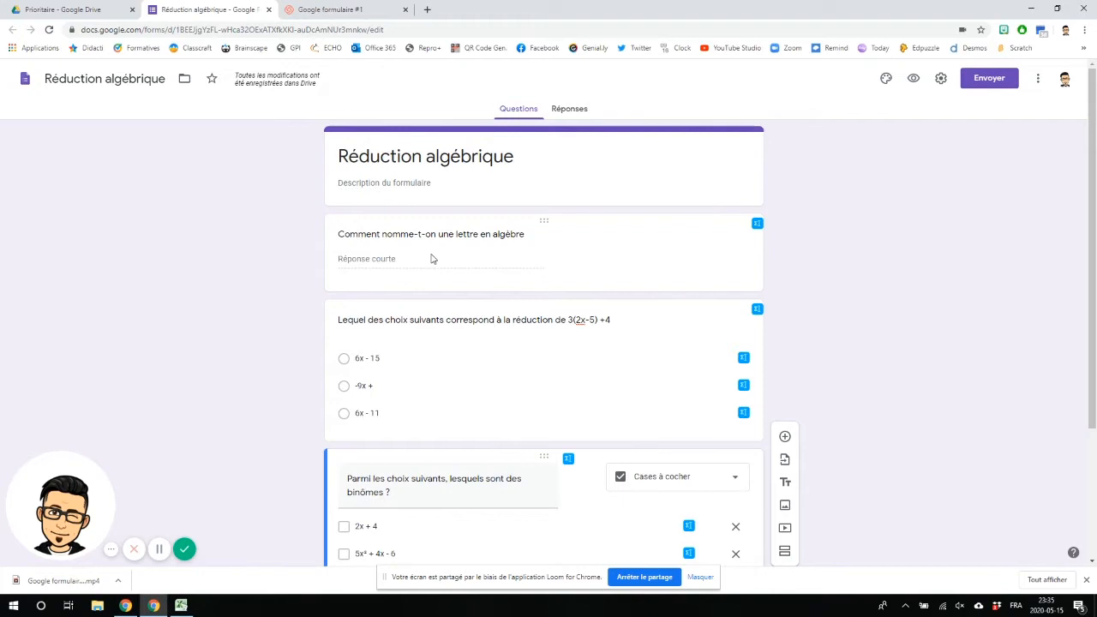
pyautogui.scroll(-3, 417, 300)
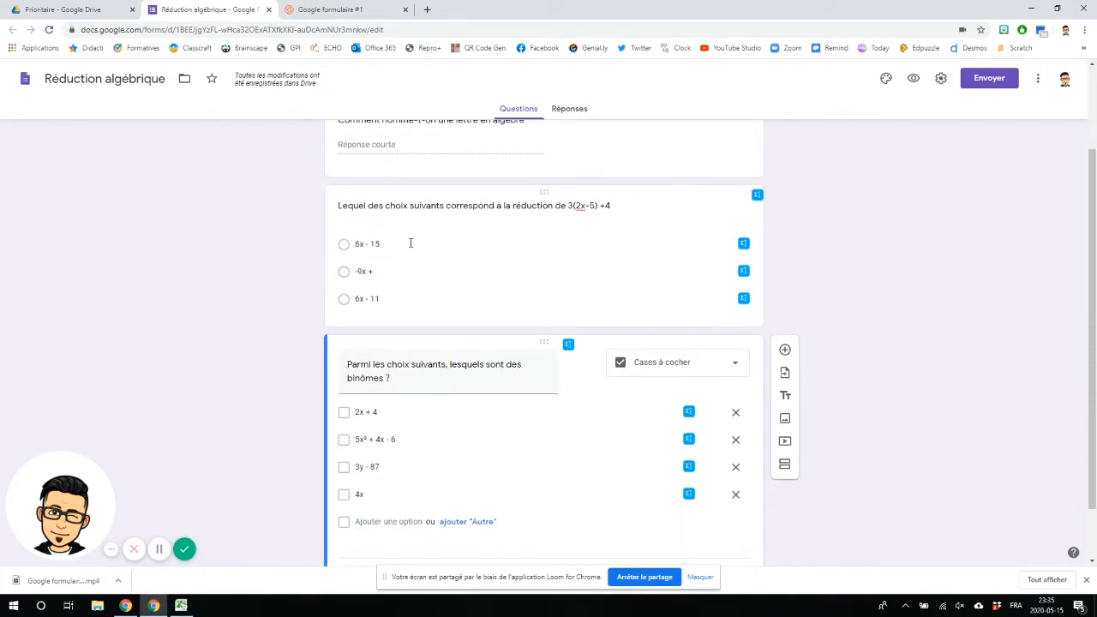
pyautogui.scroll(-1, 306, 338)
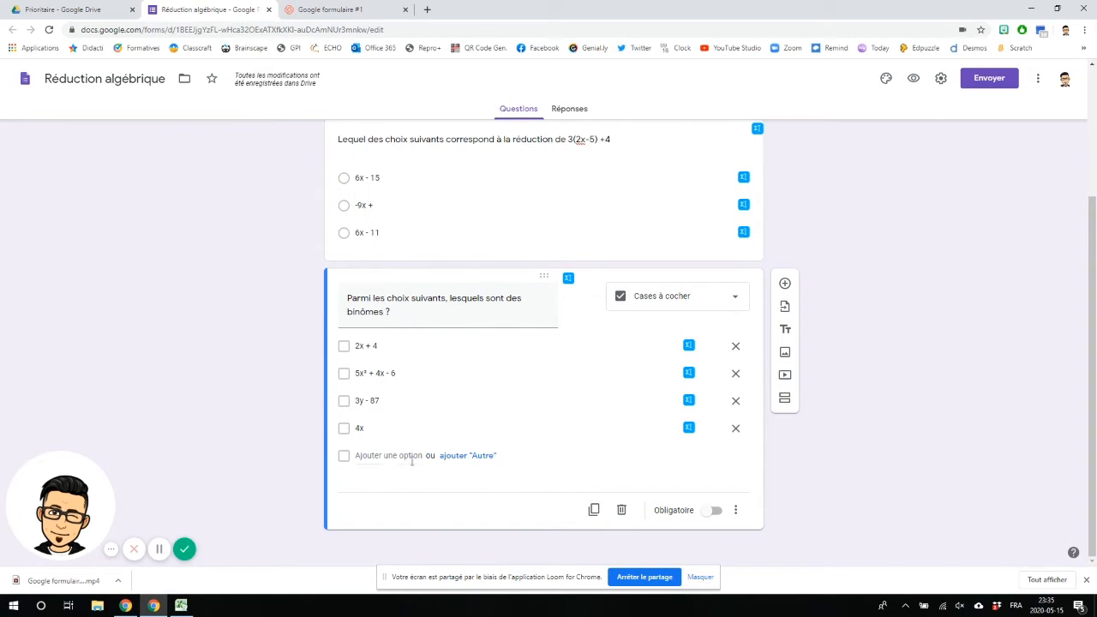
pyautogui.scroll(1, 596, 405)
pyautogui.scroll(2, 597, 404)
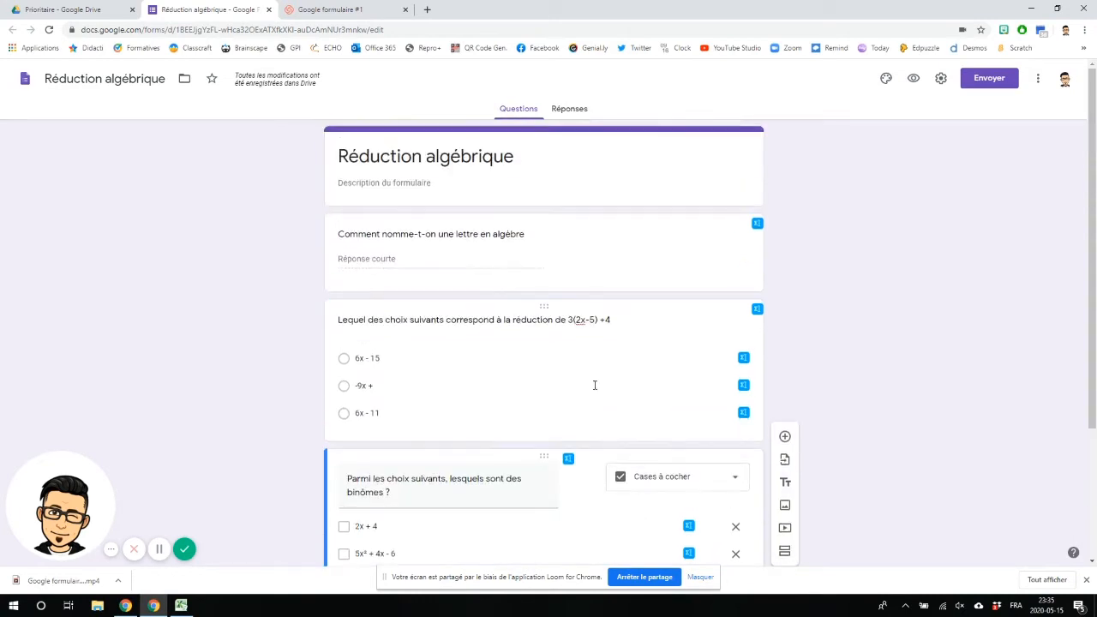
pyautogui.click(577, 114)
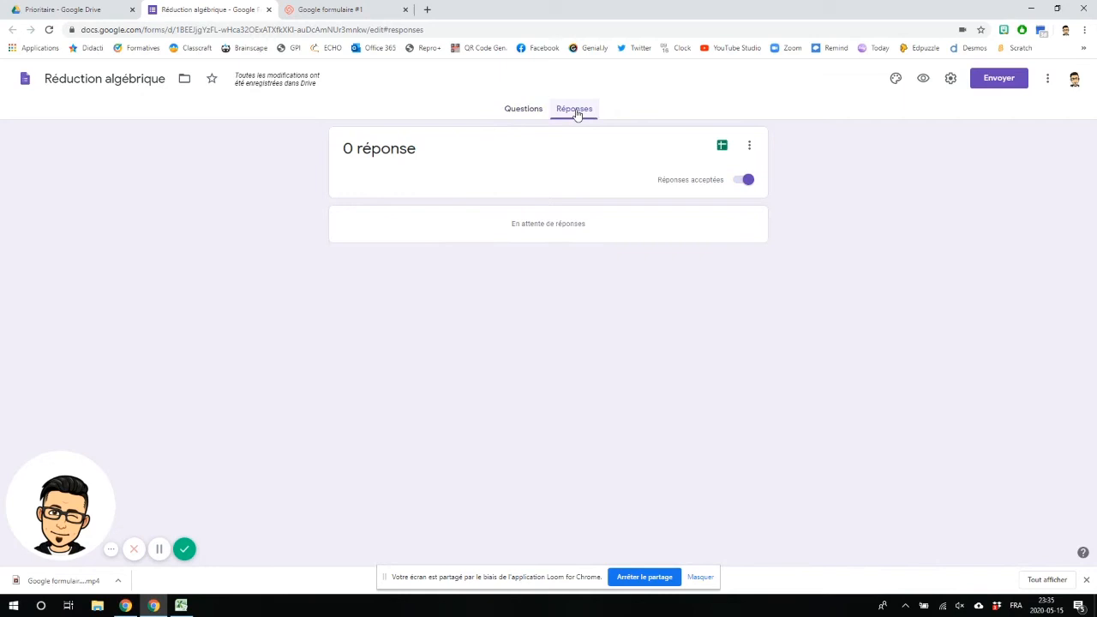
pyautogui.click(521, 112)
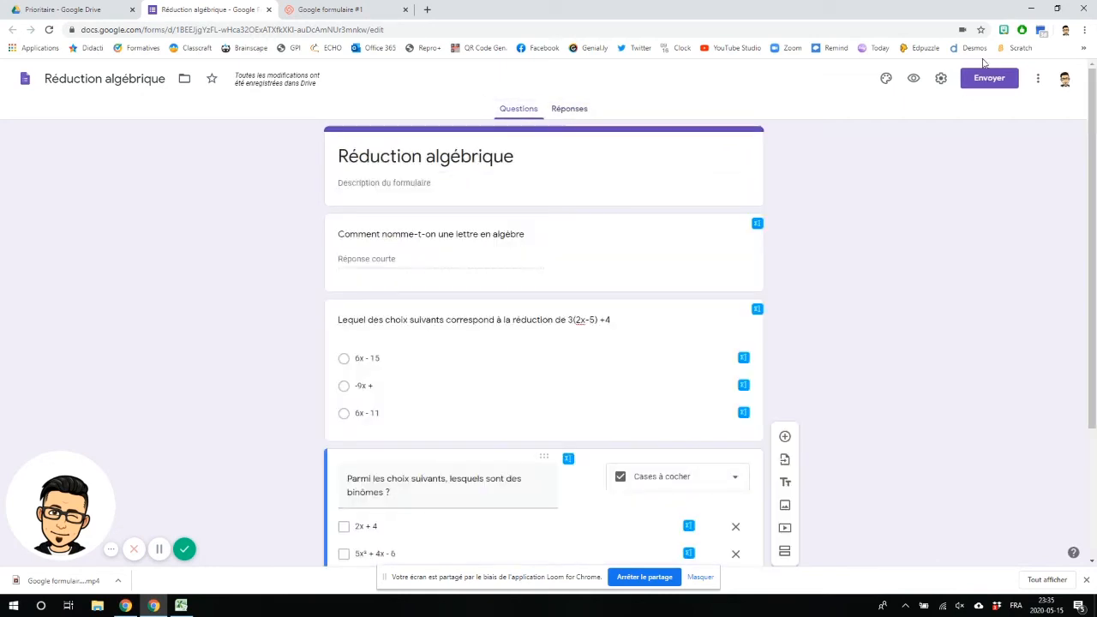
pyautogui.click(916, 80)
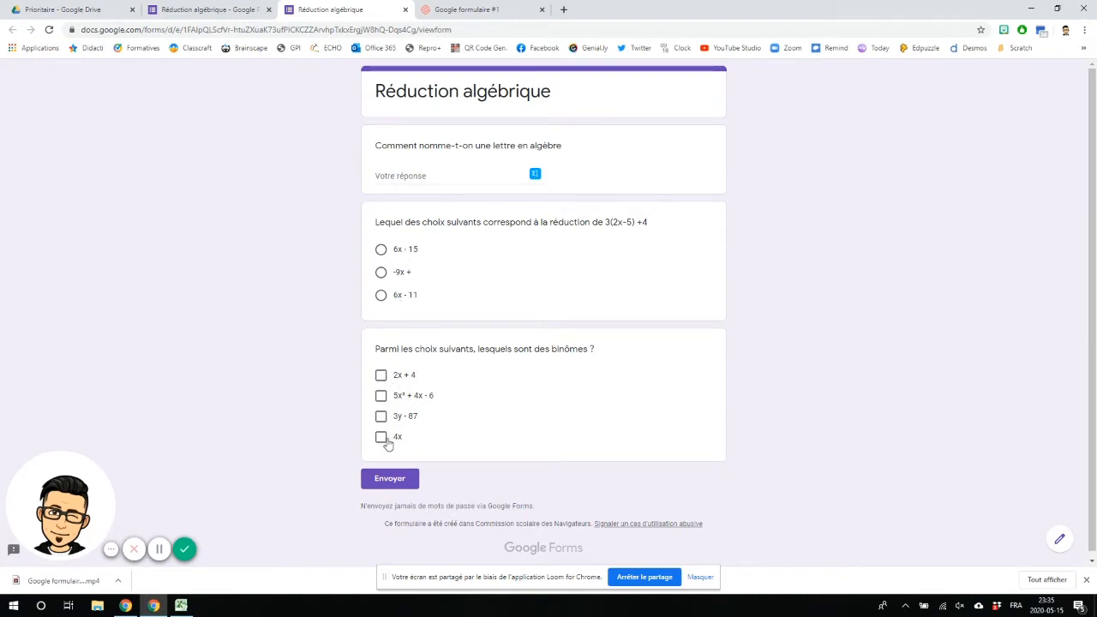
pyautogui.click(405, 9)
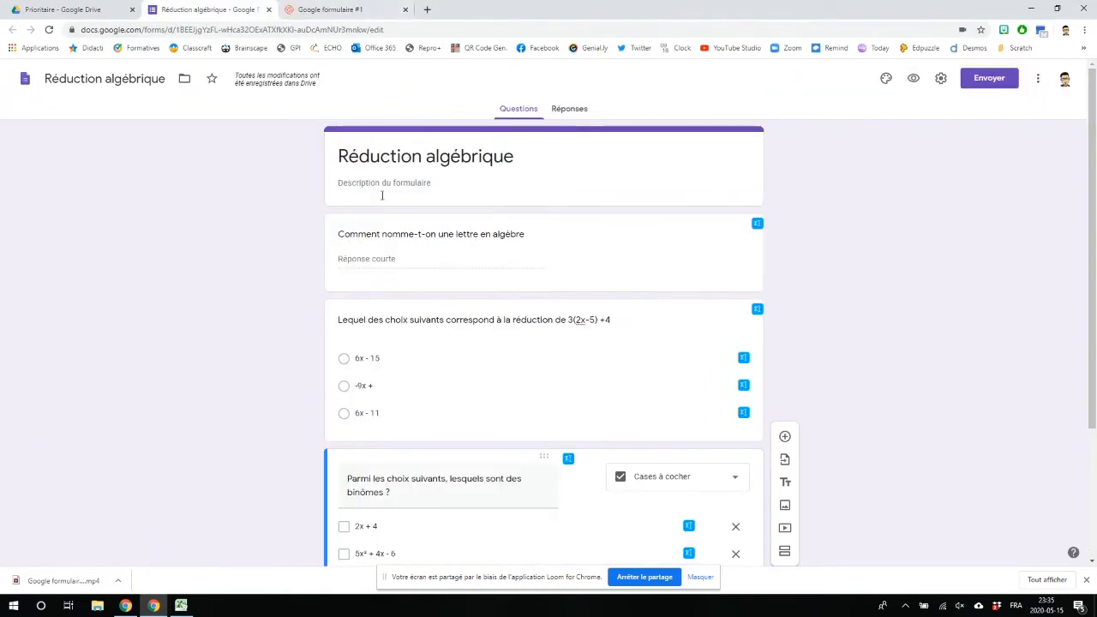
# Step: Turn on e-mail address collection (Collecter les adresses e-mail) in the form settings and save
pyautogui.click(940, 80)
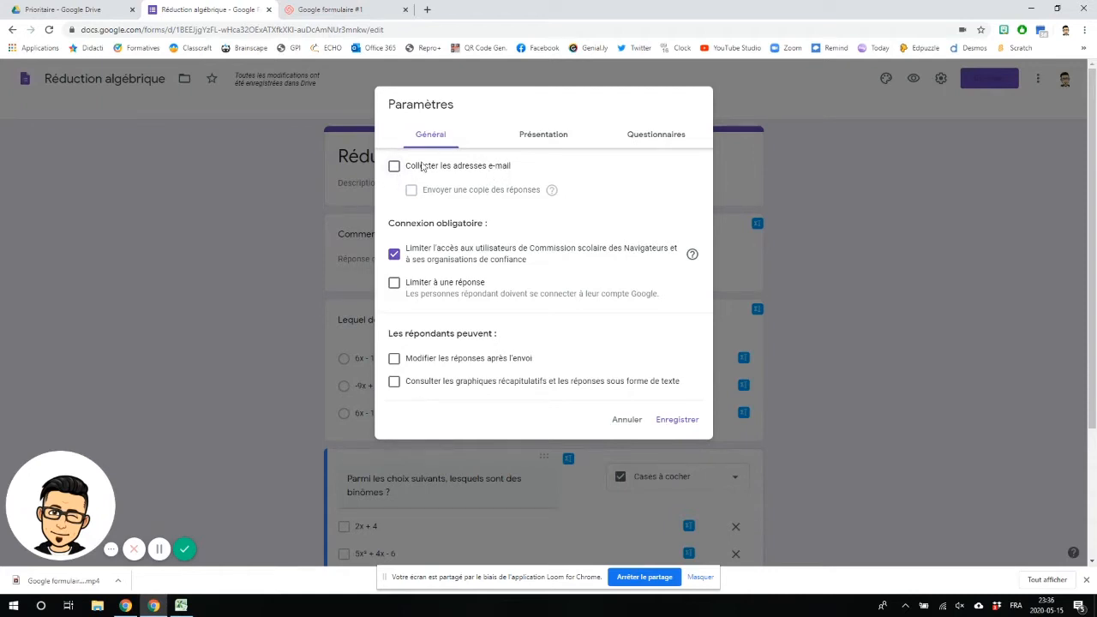
pyautogui.click(396, 167)
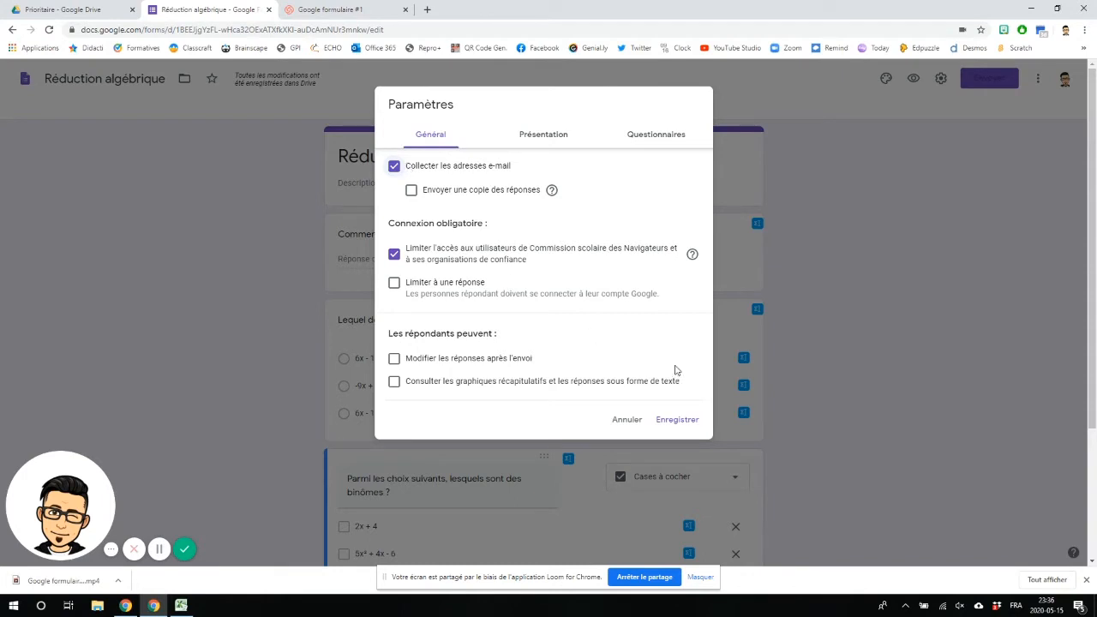
pyautogui.click(677, 420)
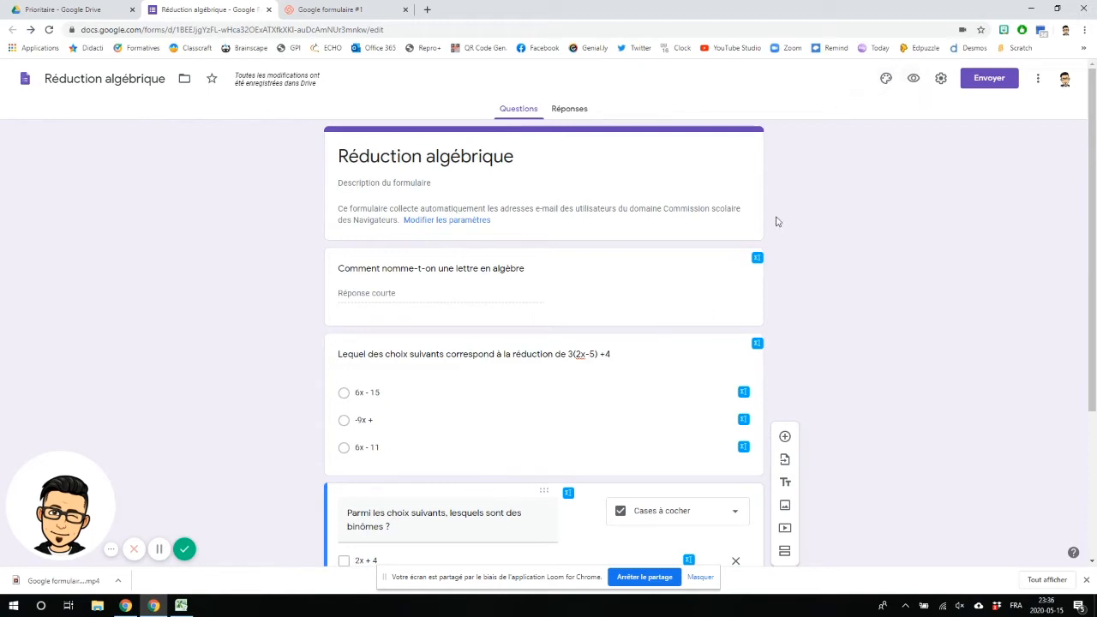
# Step: Add a new question, move it ahead of the existing ones and set its type to Réponse courte
pyautogui.click(650, 288)
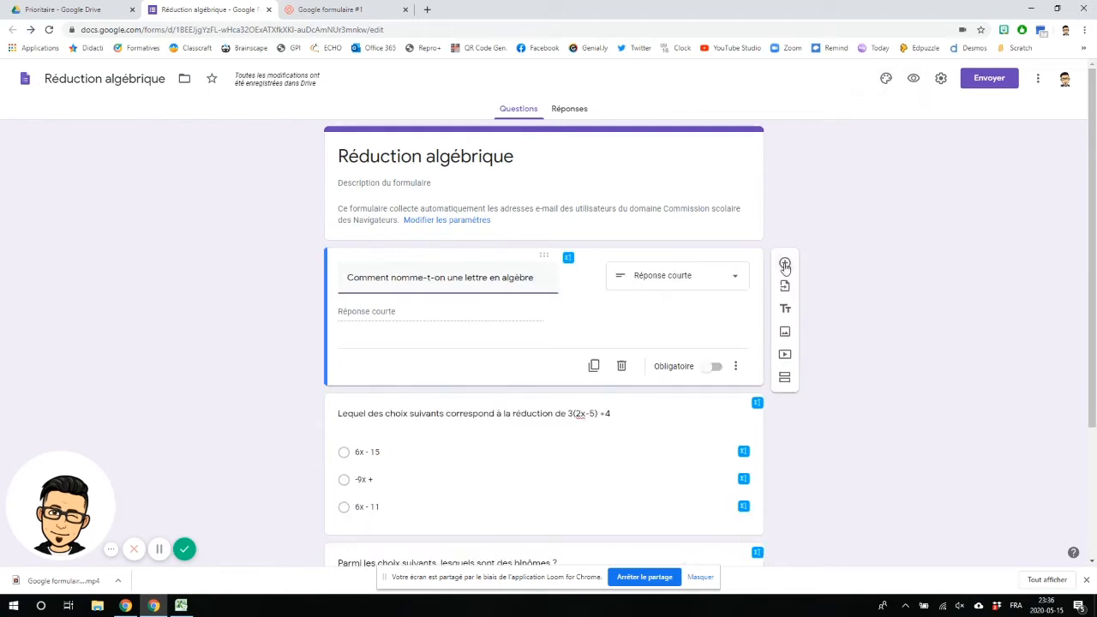
pyautogui.click(784, 262)
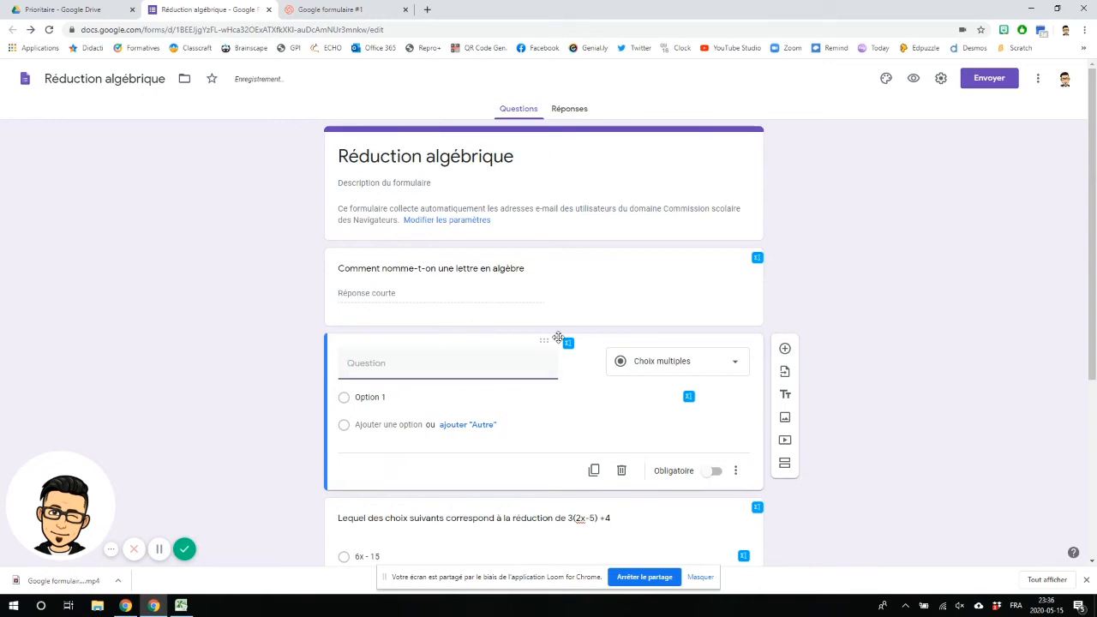
pyautogui.moveTo(541, 334); pyautogui.dragTo(541, 252)
pyautogui.click(662, 278)
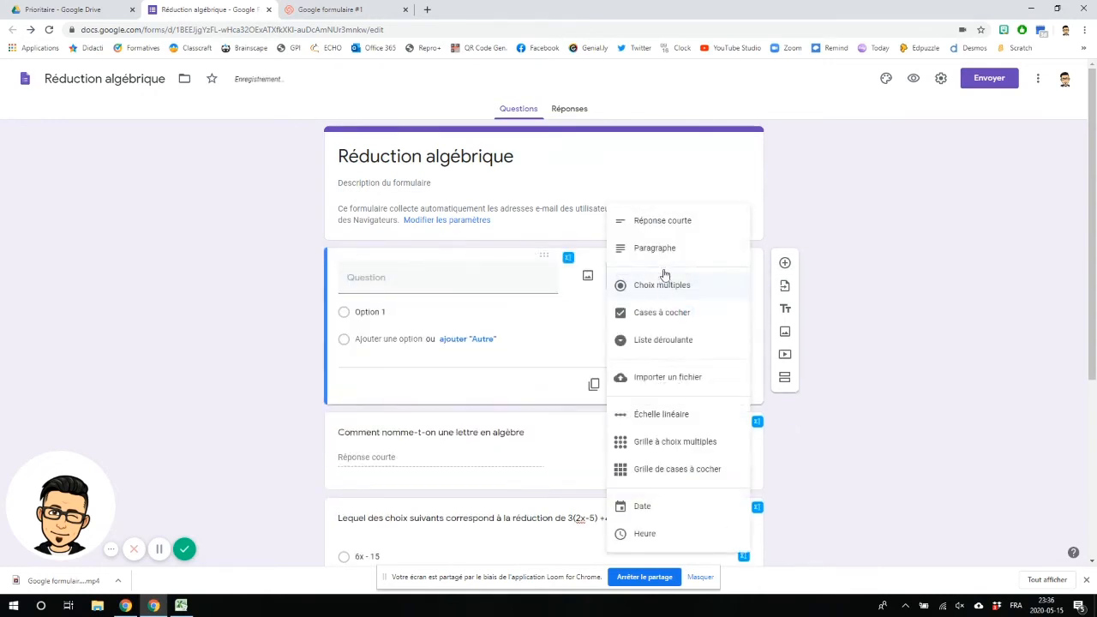
pyautogui.click(671, 221)
# Step: Title the new short-answer question "Quel est ton nom" and make it mandatory
pyautogui.click(382, 280)
pyautogui.write('Quel est t')
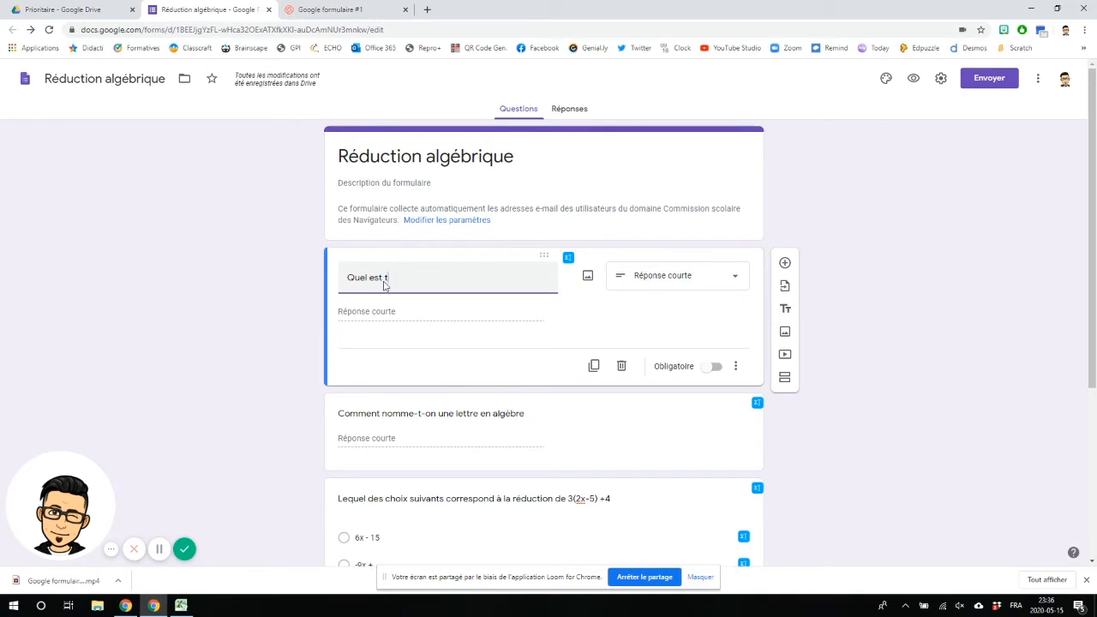
pyautogui.write('on nom')
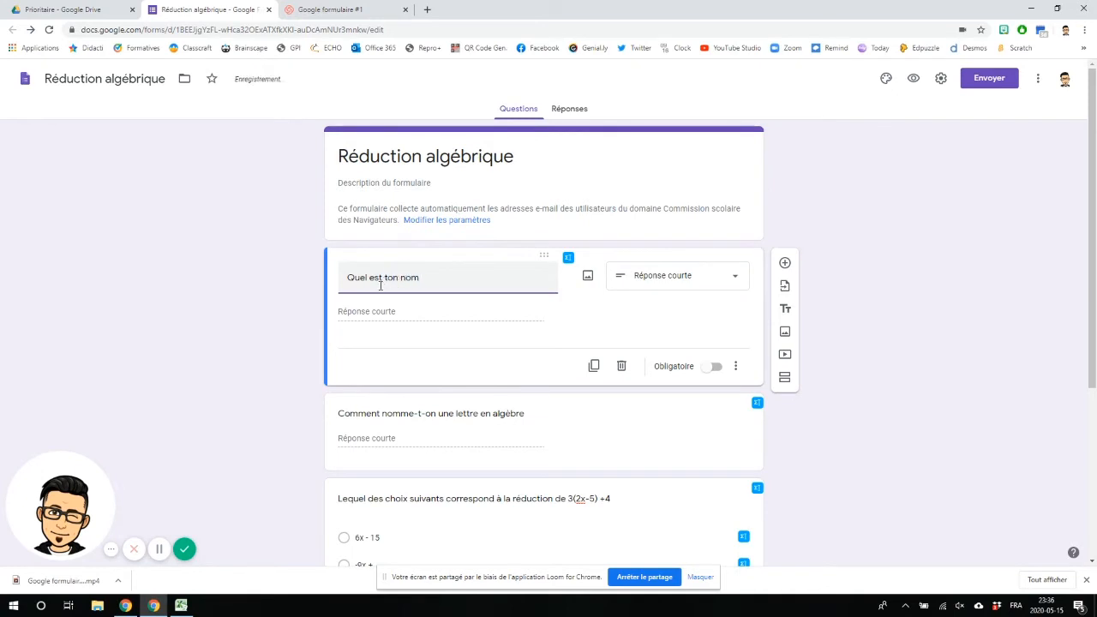
pyautogui.click(712, 371)
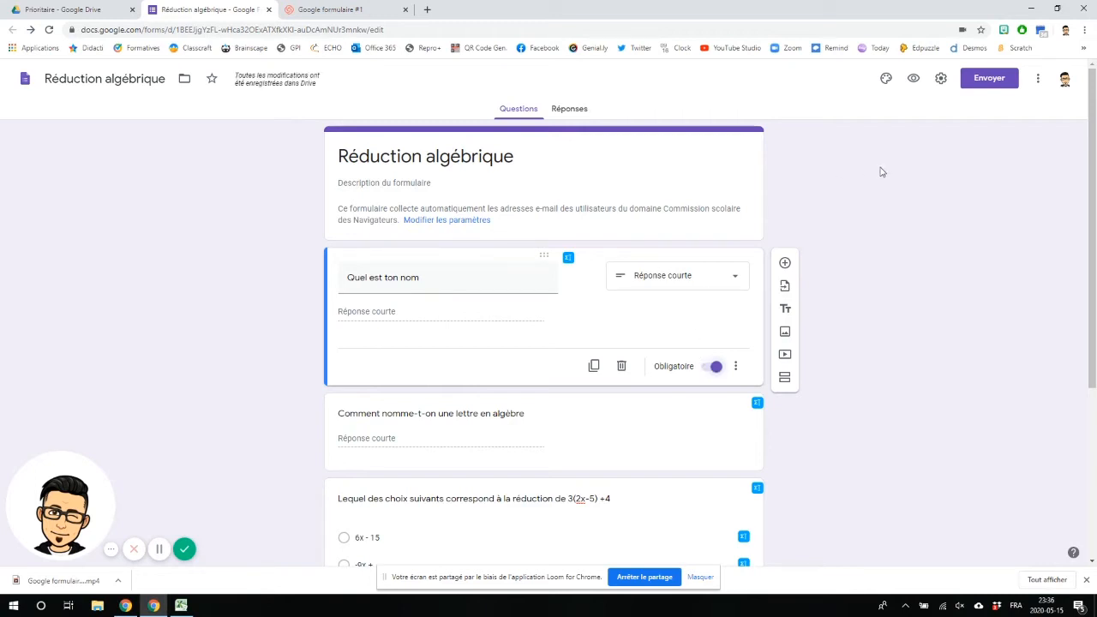
# Step: In the form settings, limit respondents to one response and enable random question order (Trier les questions en mode aléatoire)
pyautogui.click(943, 78)
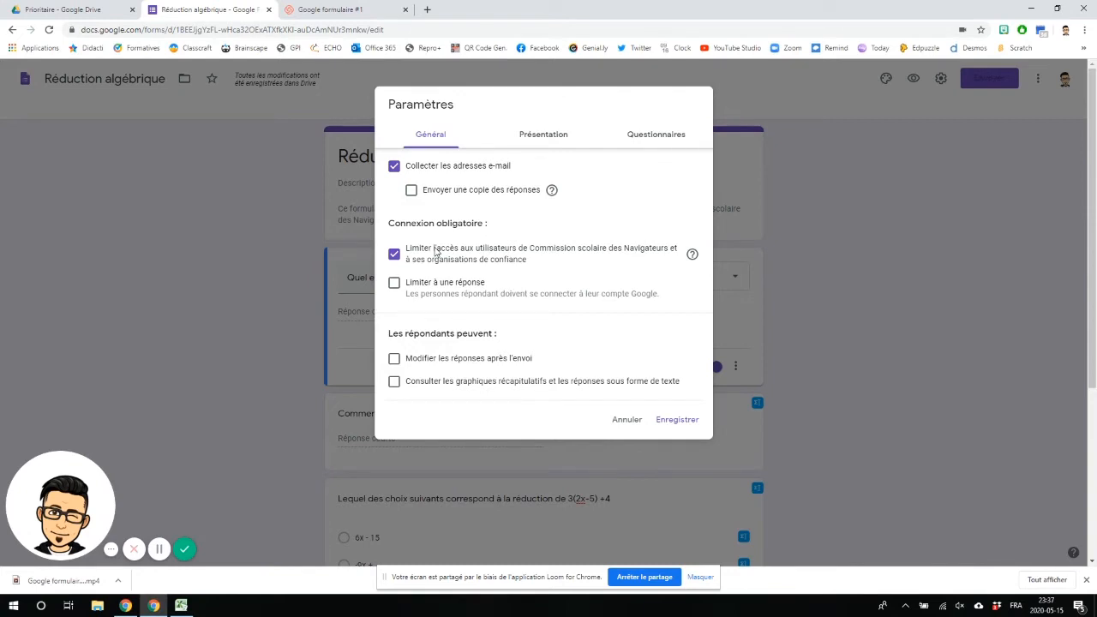
pyautogui.click(395, 284)
pyautogui.click(542, 138)
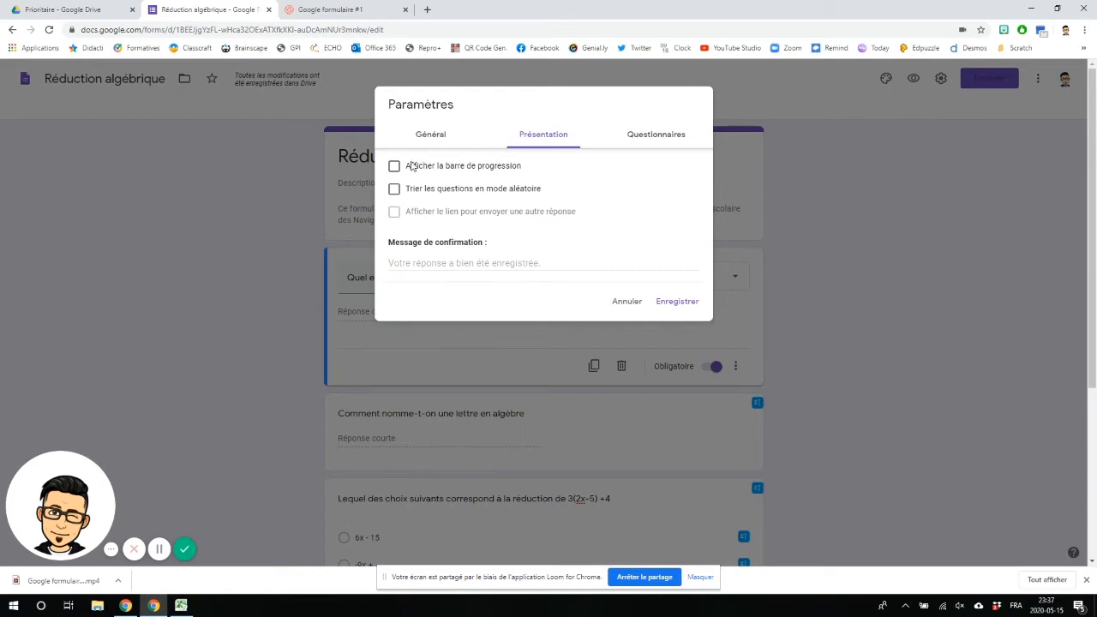
pyautogui.click(394, 189)
# Step: Convert the form into a quiz and set grade publication to "Plus tard, après examen manuel"
pyautogui.click(653, 135)
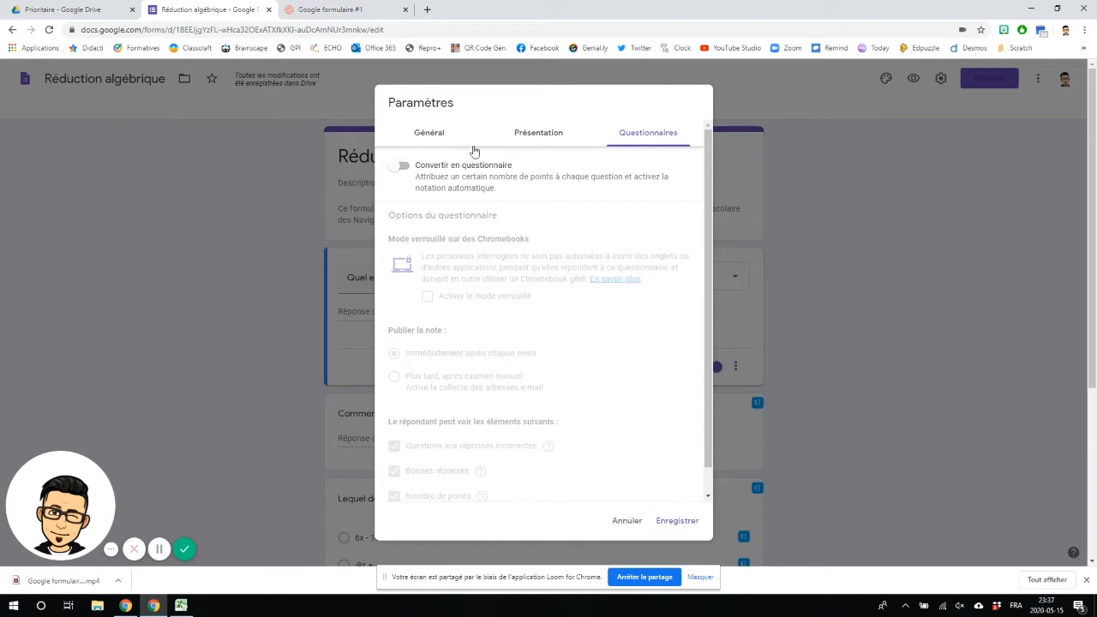
pyautogui.click(400, 168)
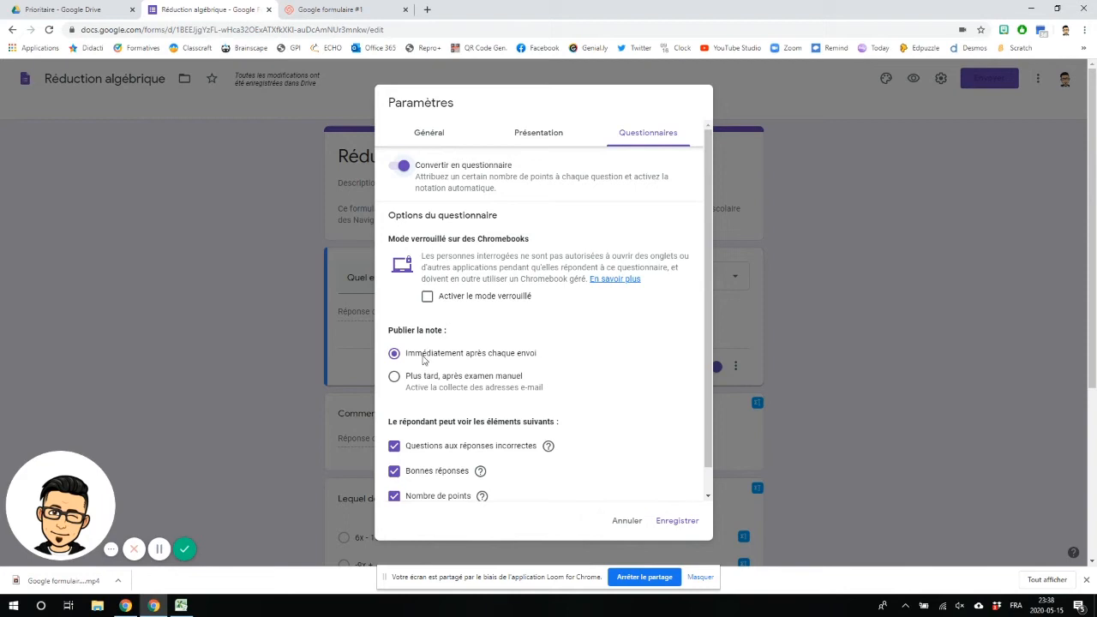
pyautogui.click(393, 382)
pyautogui.click(396, 447)
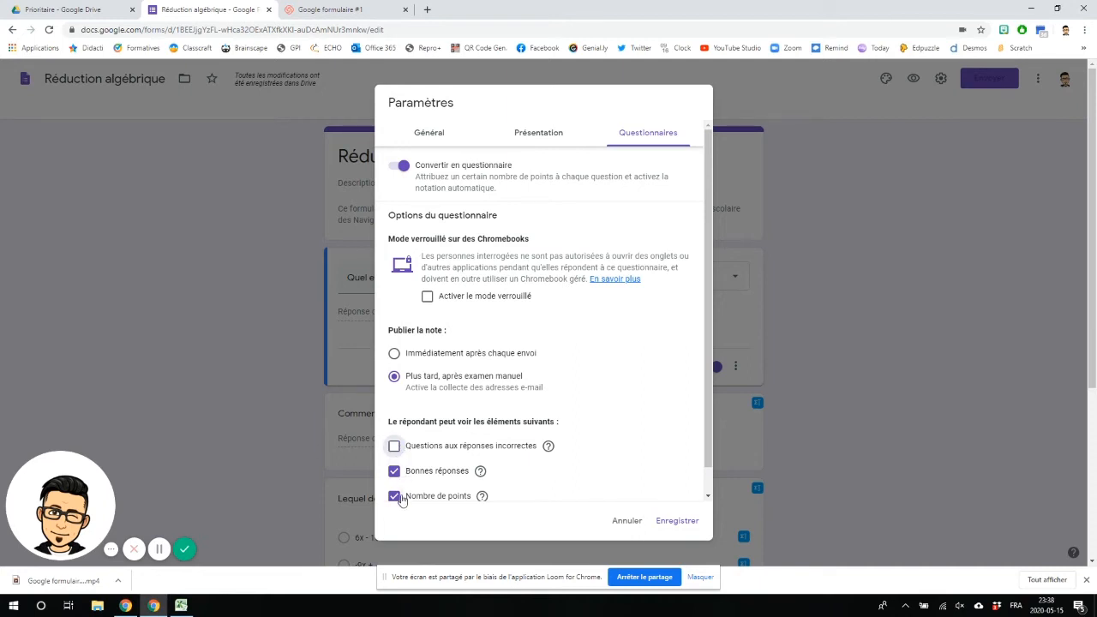
pyautogui.scroll(-1, 402, 502)
pyautogui.click(395, 471)
pyautogui.click(396, 471)
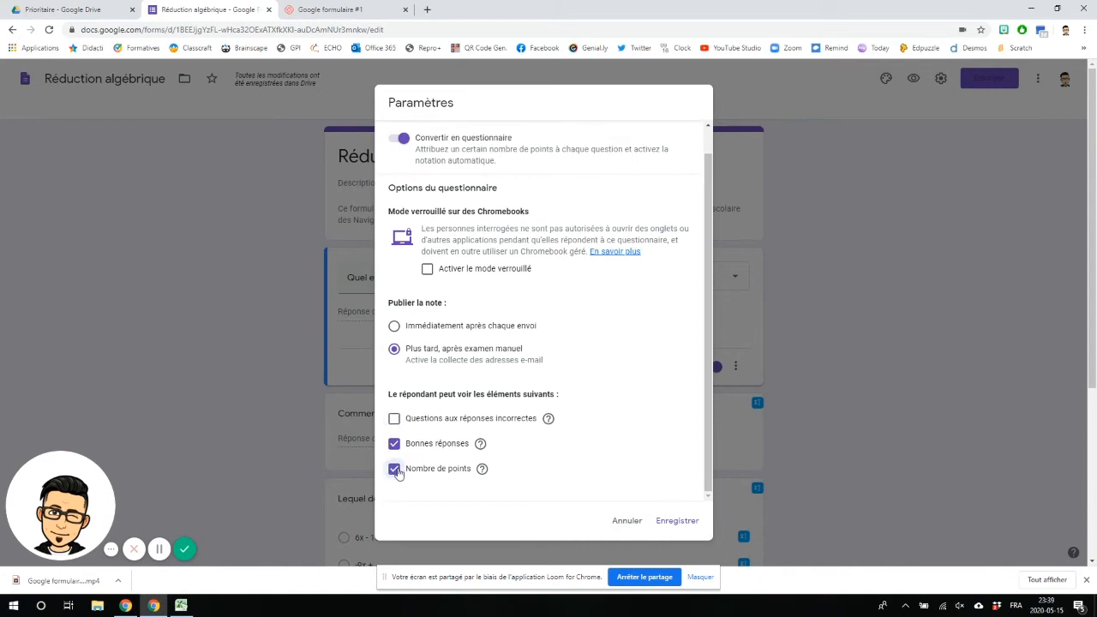
pyautogui.click(395, 418)
# Step: Save the form's quiz settings
pyautogui.click(673, 521)
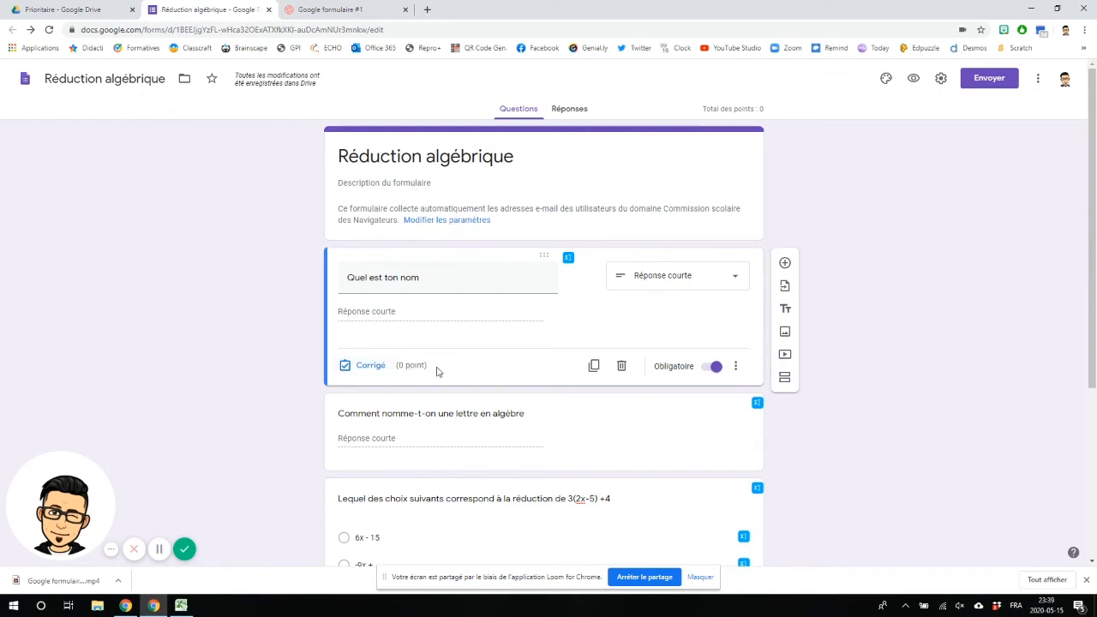
# Step: Open the answer key of the question "Comment nomme-t-on une lettre en algèbre" and assign it 3 points
pyautogui.scroll(-2, 435, 369)
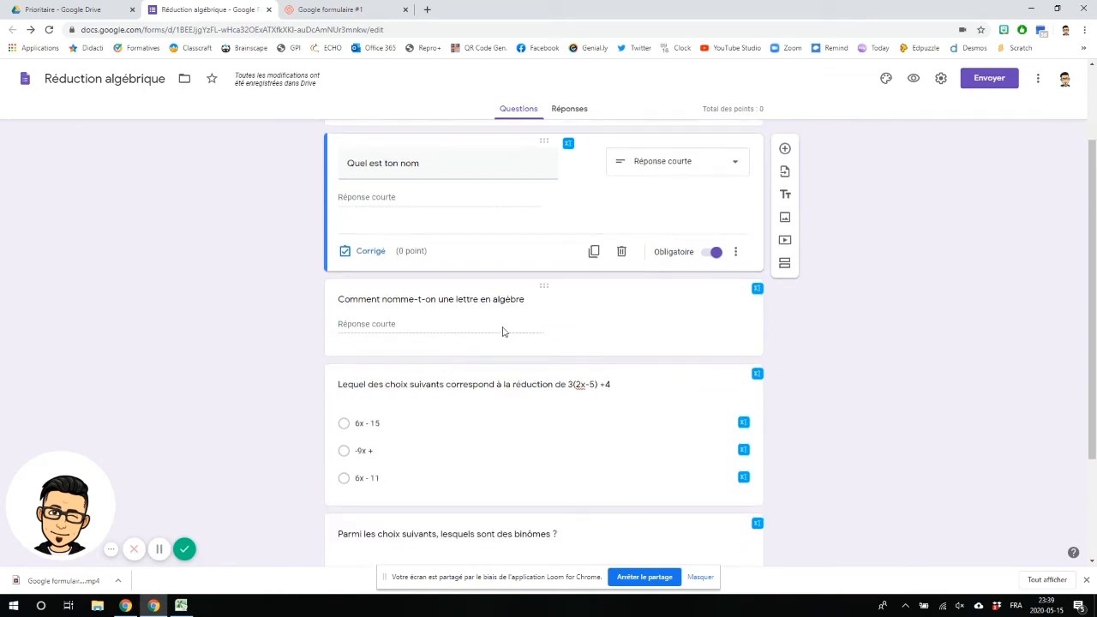
pyautogui.click(547, 291)
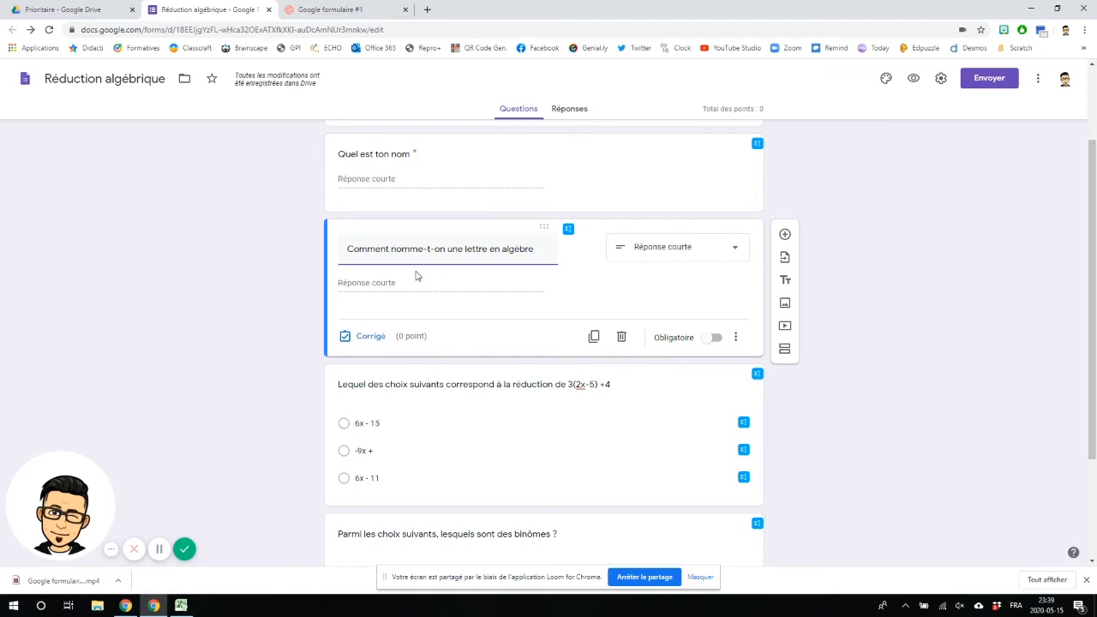
pyautogui.click(373, 340)
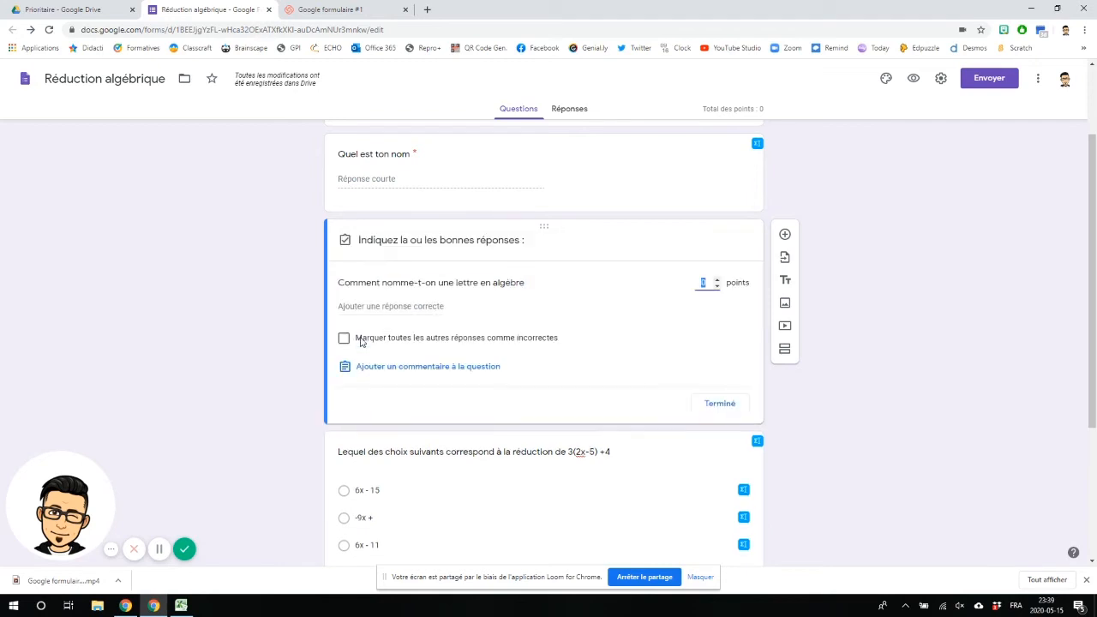
pyautogui.click(717, 280)
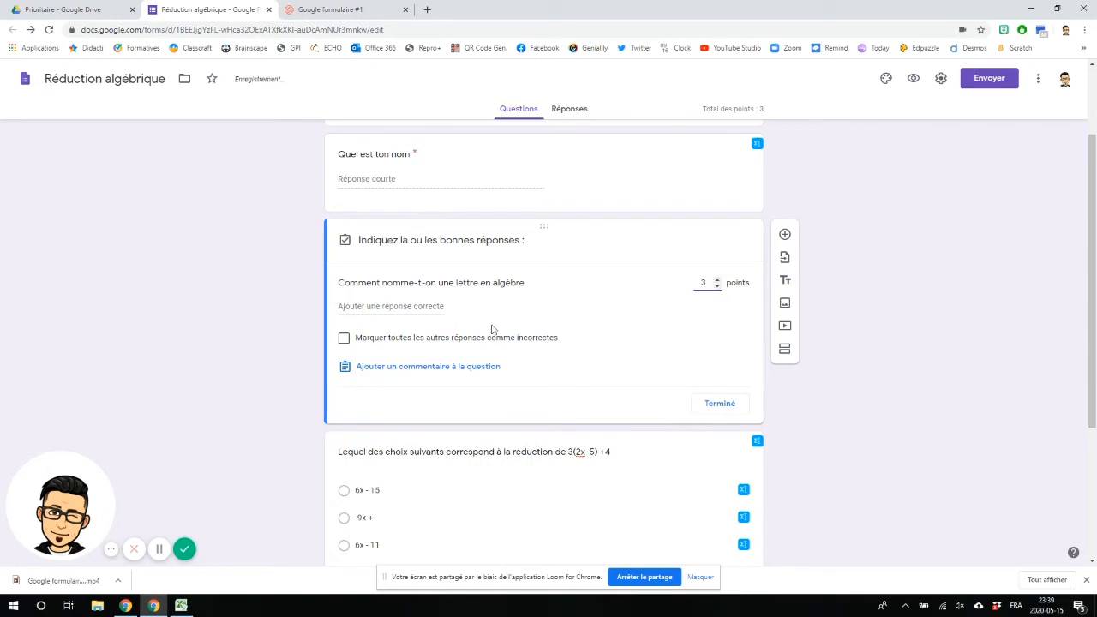
# Step: Add "variable" and "variables" as correct answers to the question on naming a letter in algebra
pyautogui.click(398, 307)
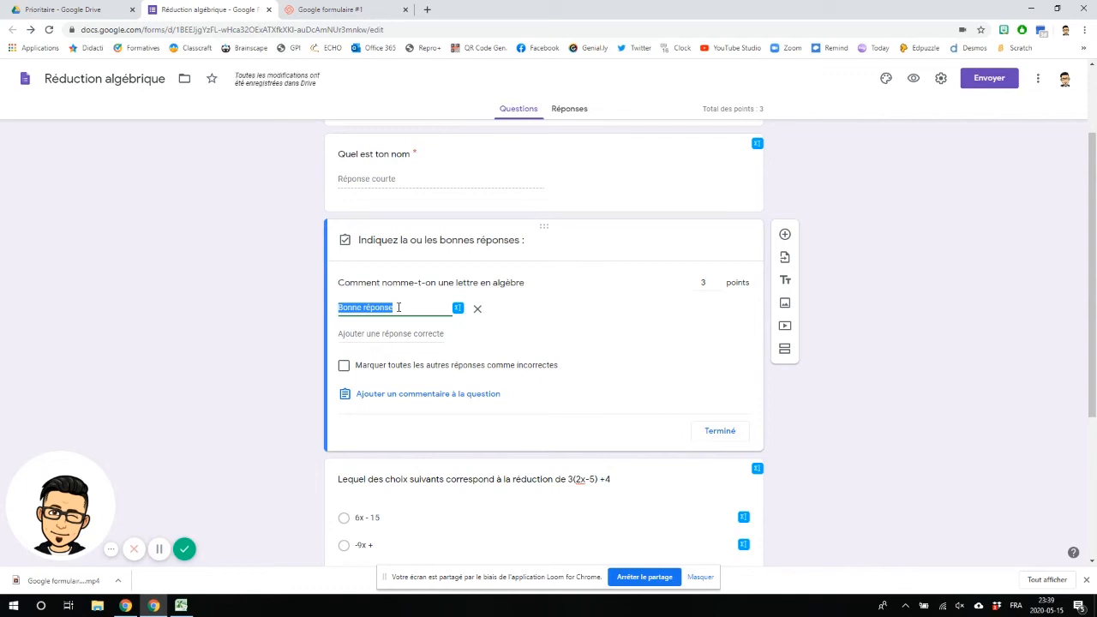
pyautogui.write('variable')
pyautogui.click(383, 338)
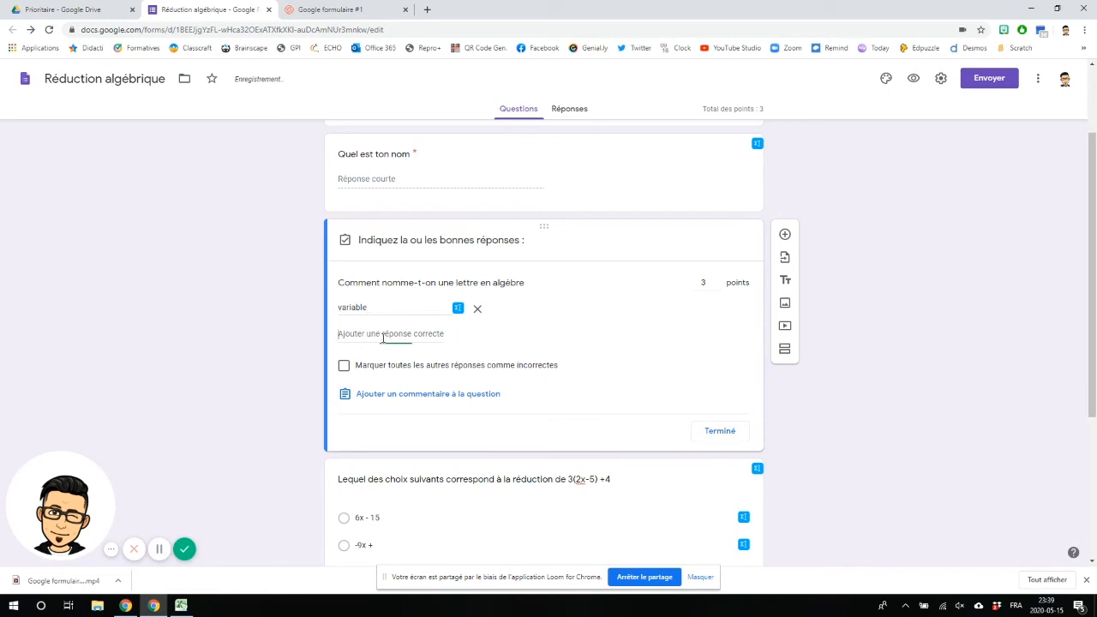
pyautogui.write('var')
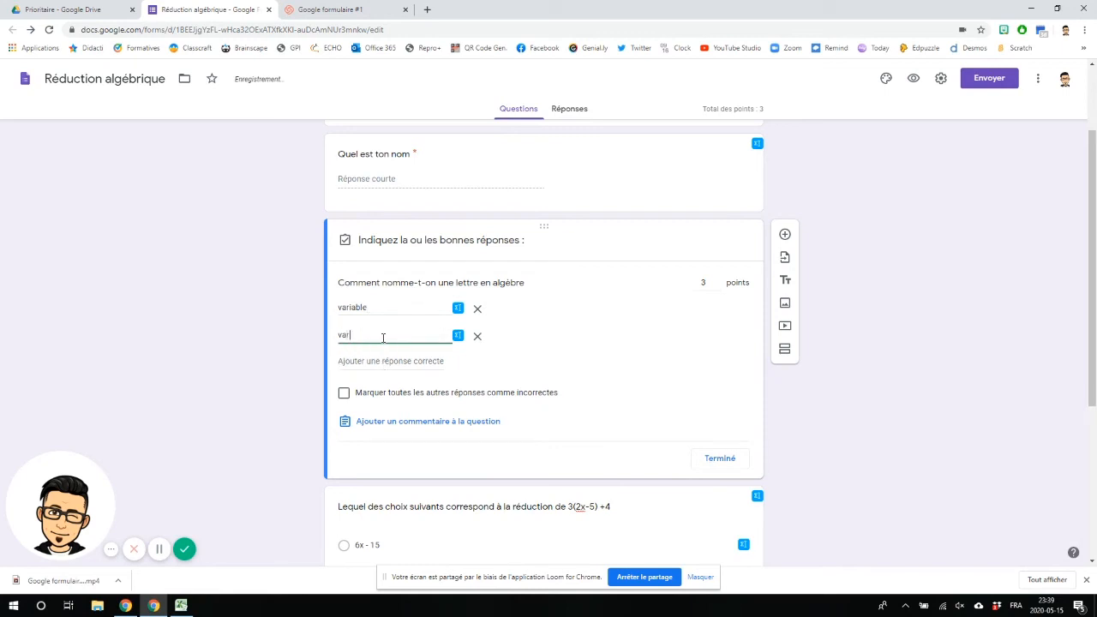
pyautogui.write('iables')
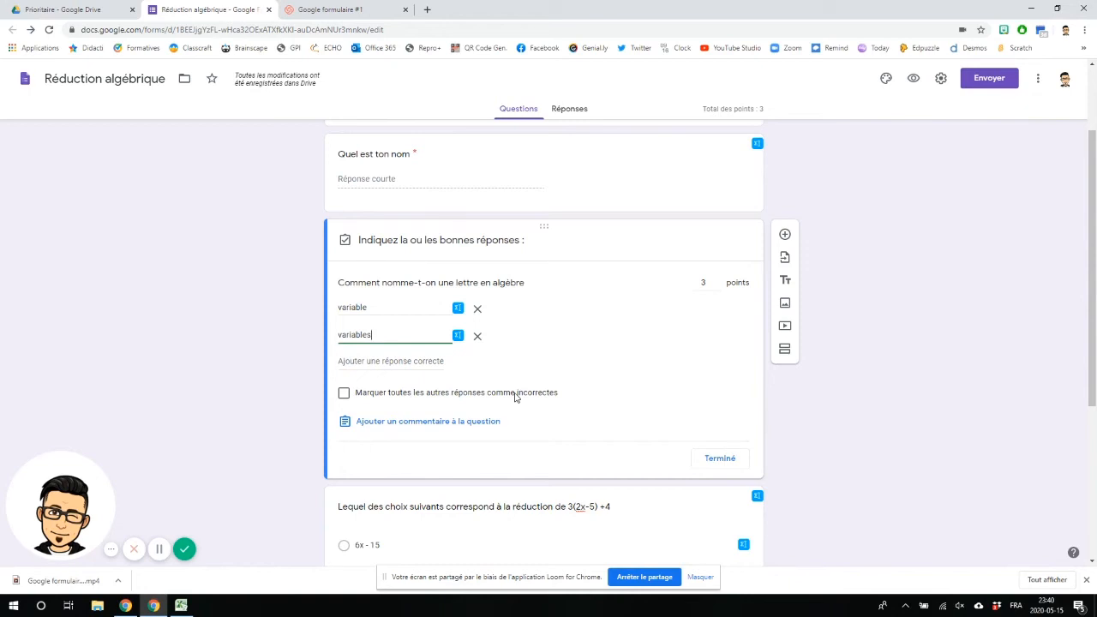
# Step: Open the comment entry for the letter-naming question and cancel it without adding a comment
pyautogui.click(409, 423)
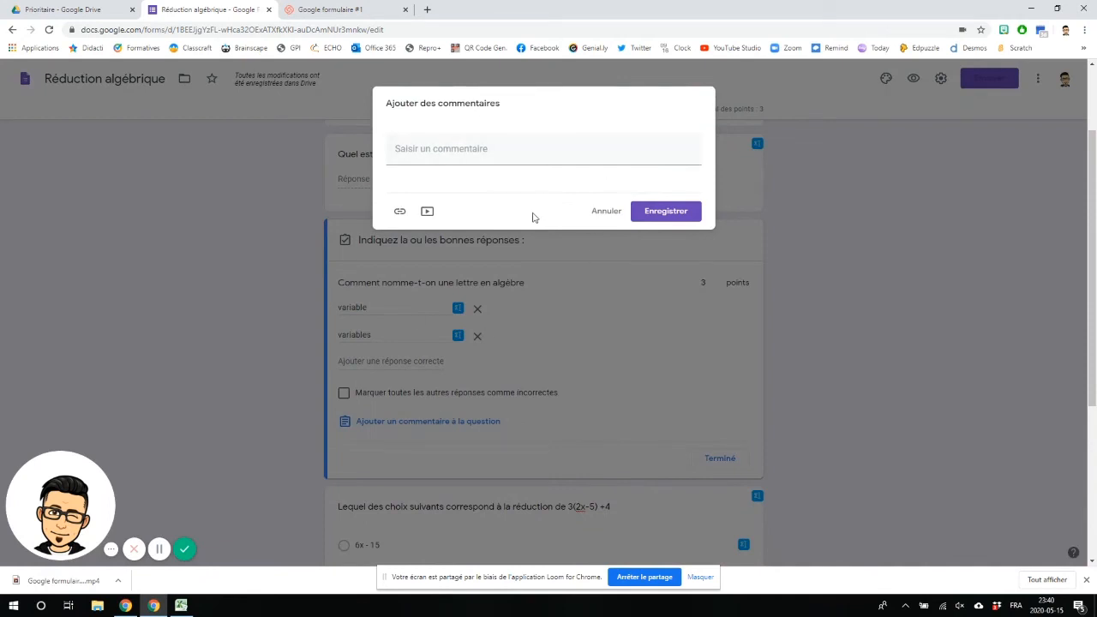
pyautogui.click(604, 211)
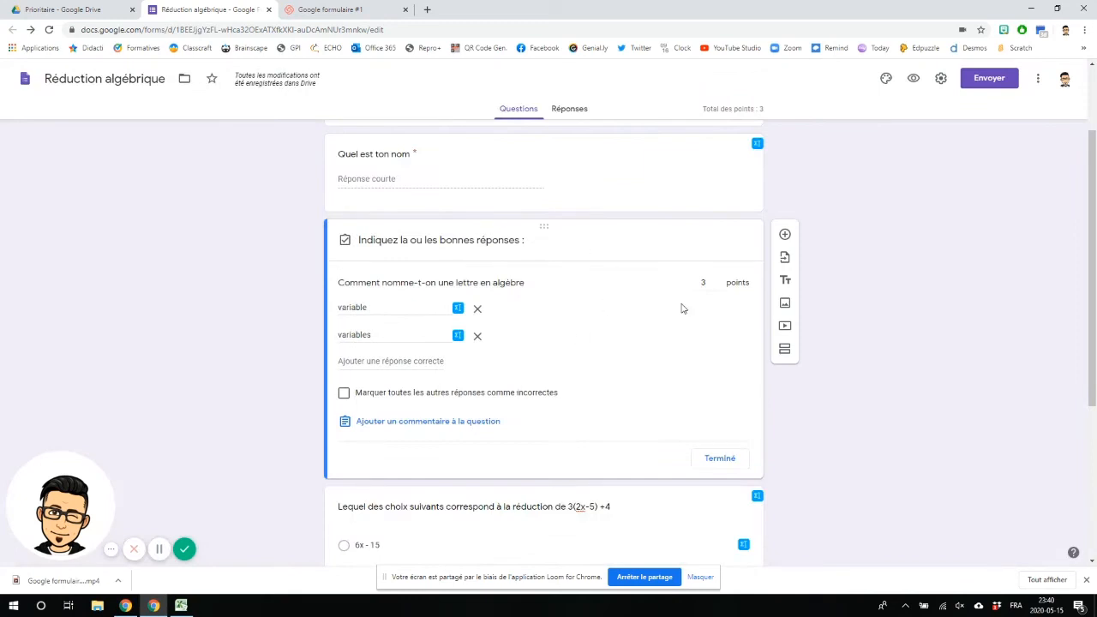
# Step: In the answer key of the question on reducing 3(2x-5) +4, mark 6x - 11 as correct and assign 4 points
pyautogui.scroll(-3, 676, 306)
pyautogui.click(468, 296)
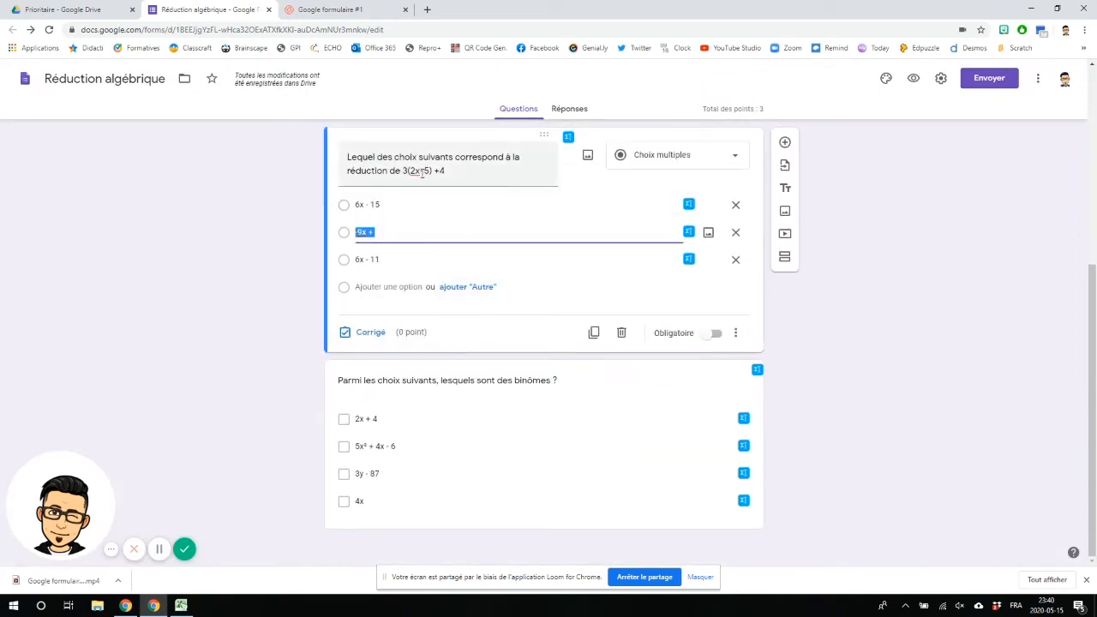
pyautogui.scroll(4, 436, 219)
pyautogui.scroll(-2, 436, 219)
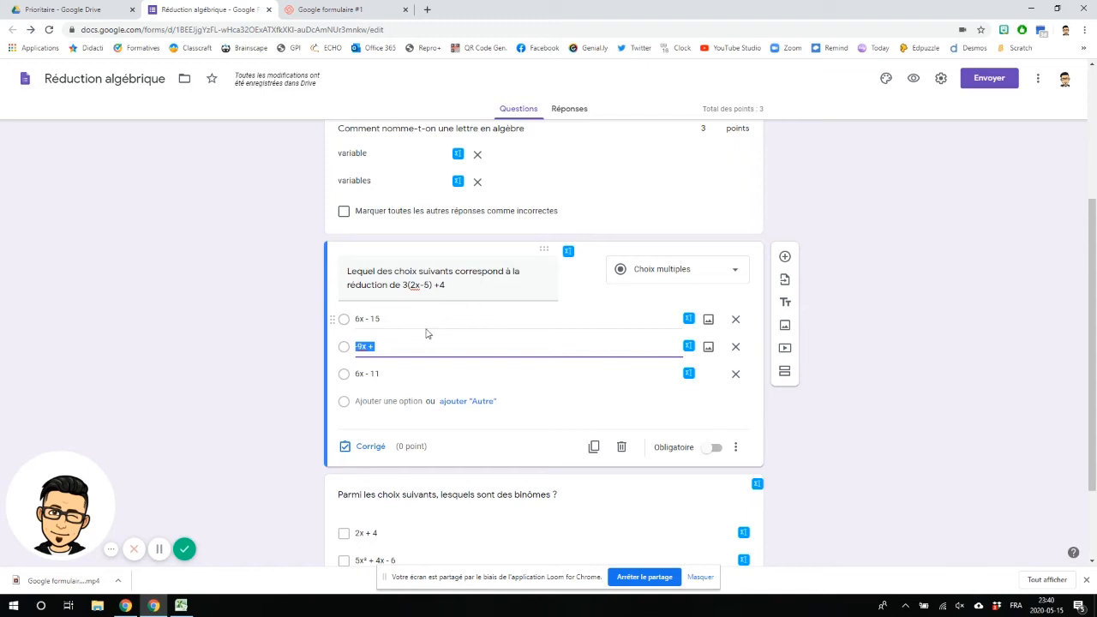
pyautogui.click(369, 446)
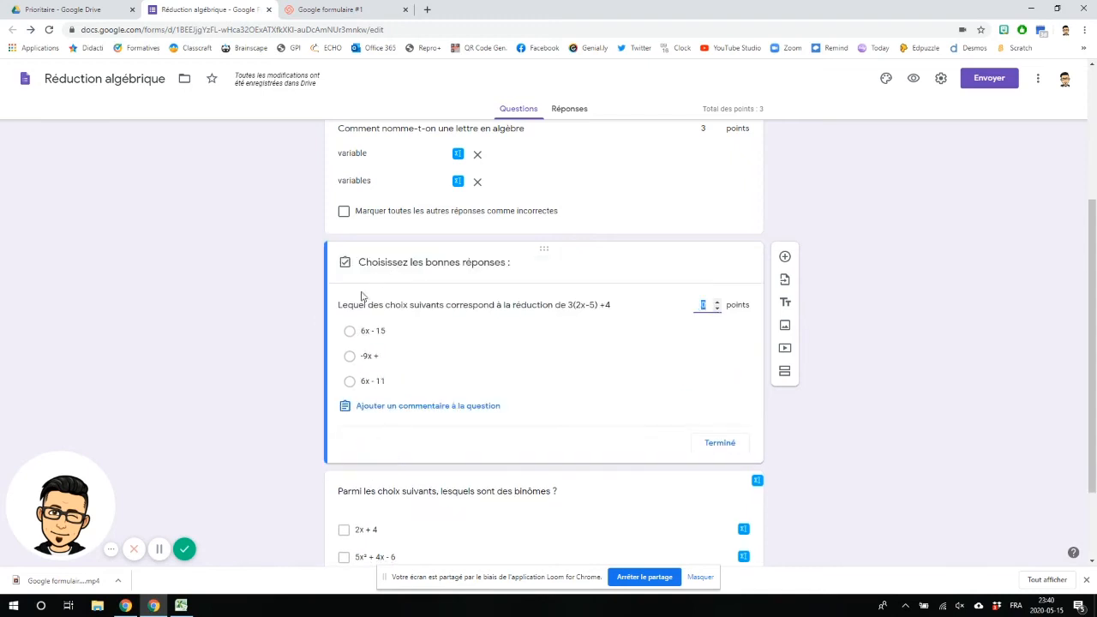
pyautogui.click(351, 388)
pyautogui.click(706, 306)
pyautogui.click(717, 306)
pyautogui.click(717, 306)
pyautogui.click(718, 306)
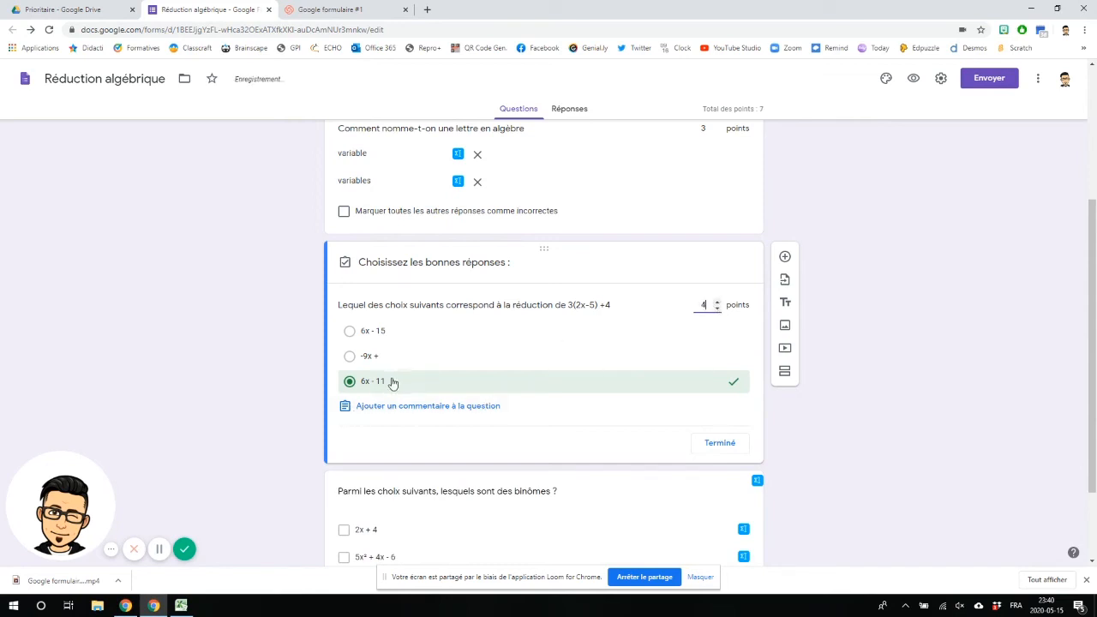
pyautogui.click(712, 447)
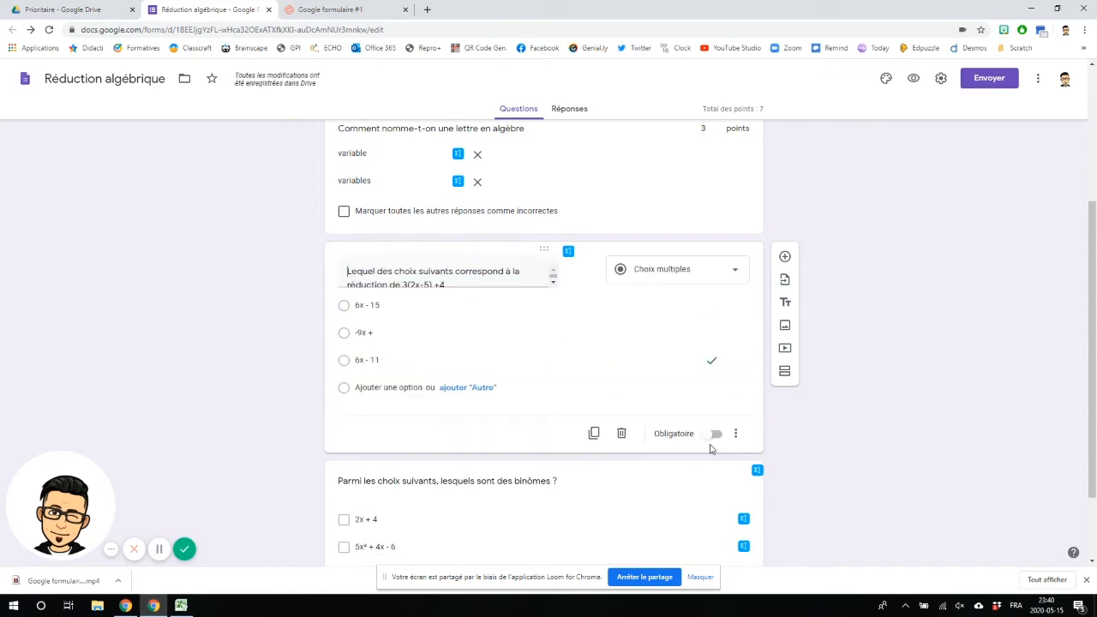
# Step: In the answer key of the binomials question, mark 2x + 4 and 3y - 87 as correct and assign 4 points
pyautogui.scroll(3, 654, 417)
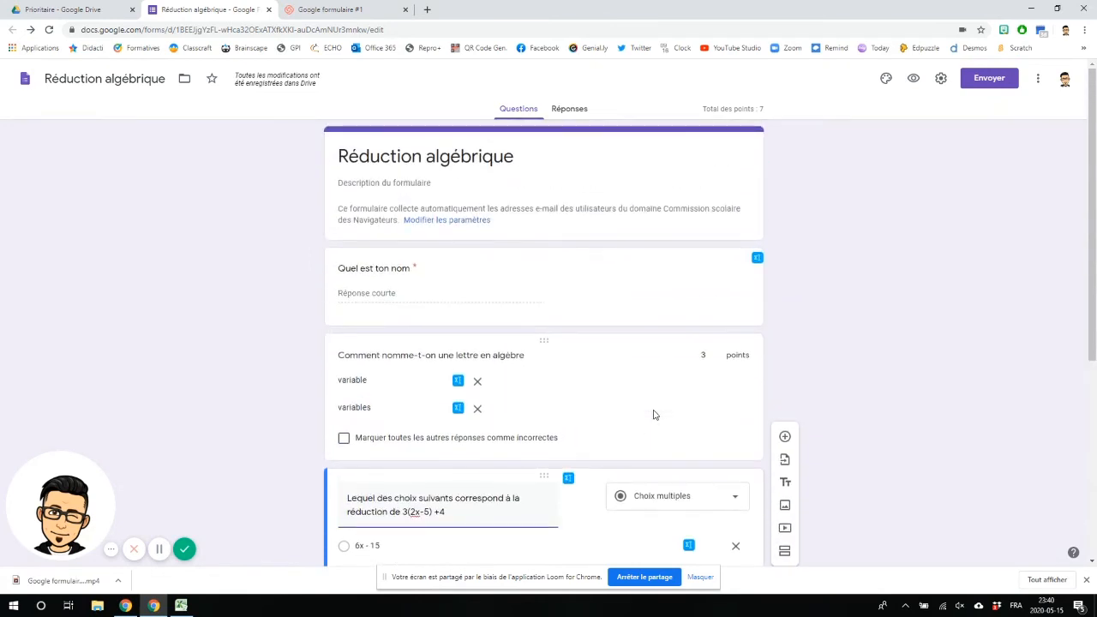
pyautogui.scroll(-4, 671, 416)
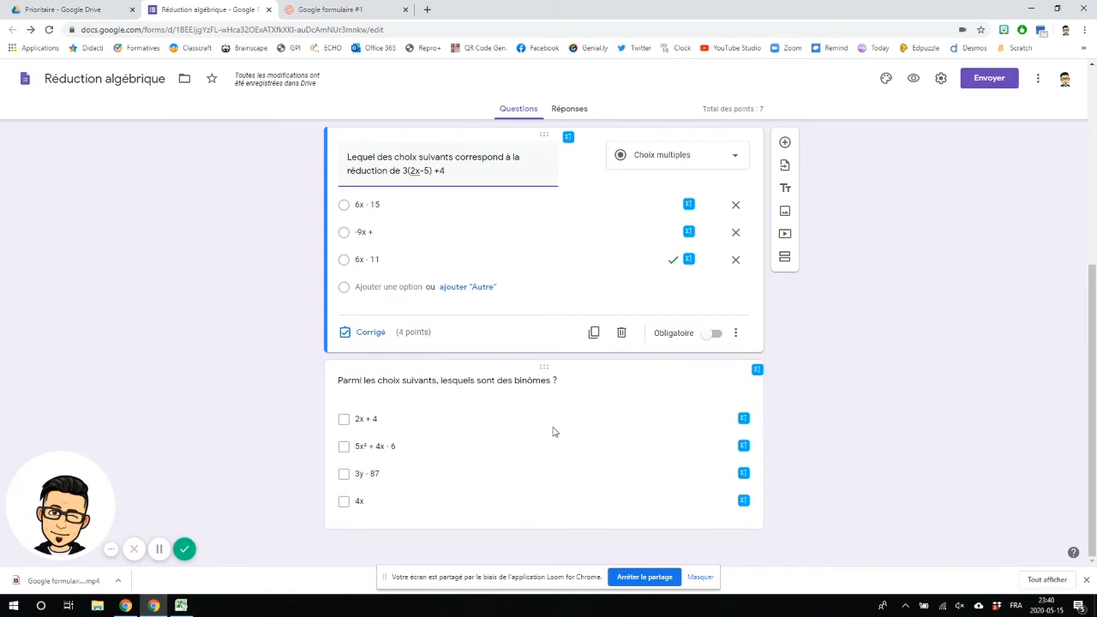
pyautogui.click(502, 504)
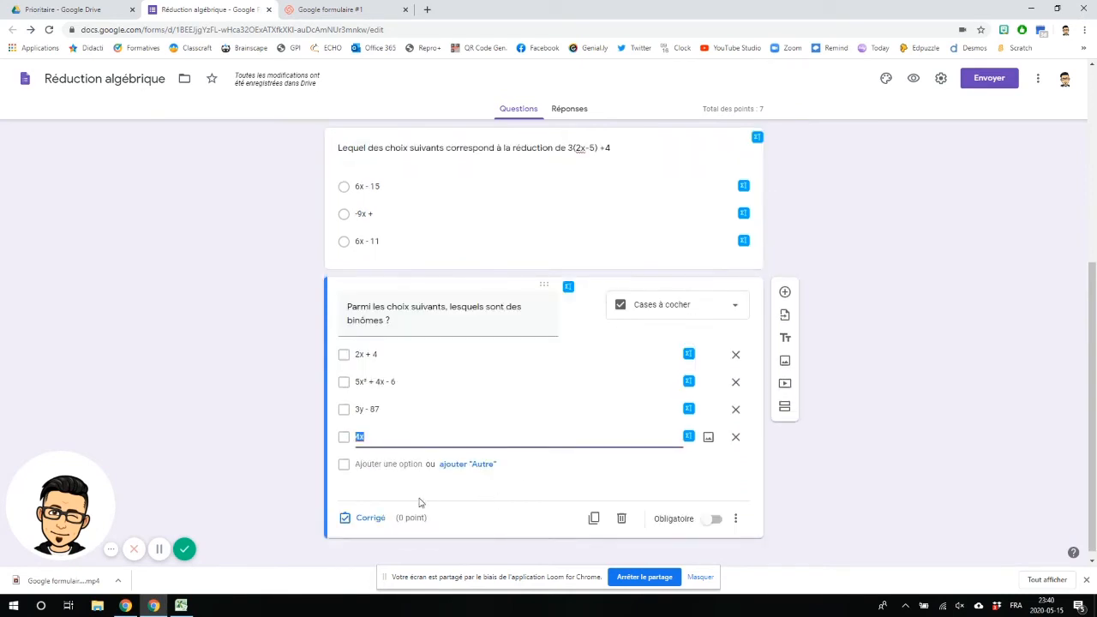
pyautogui.click(372, 519)
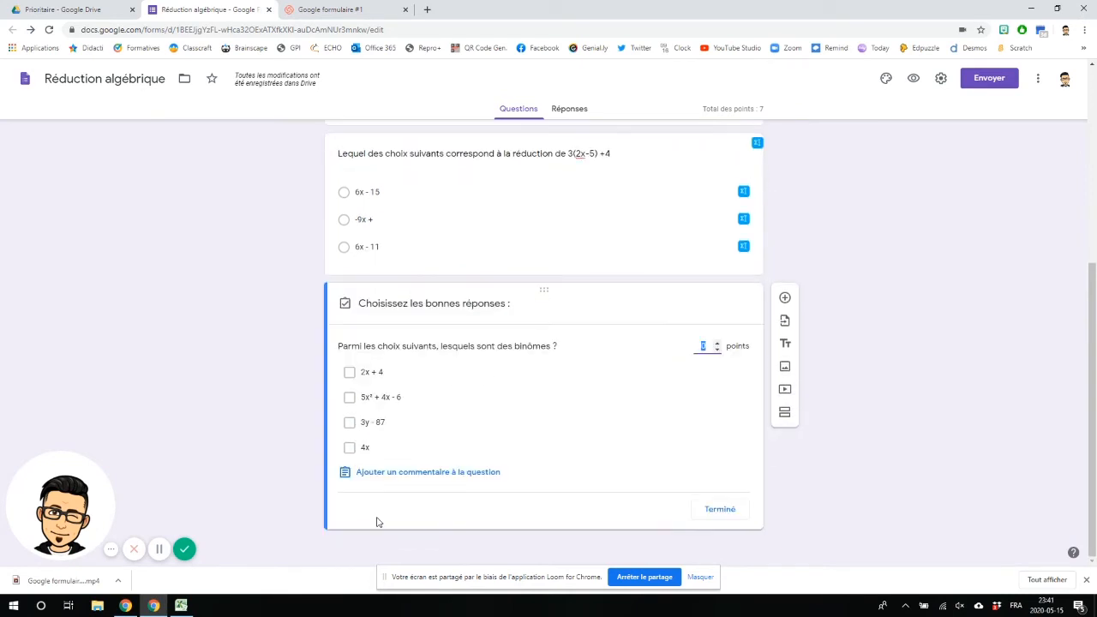
pyautogui.click(350, 374)
pyautogui.click(349, 425)
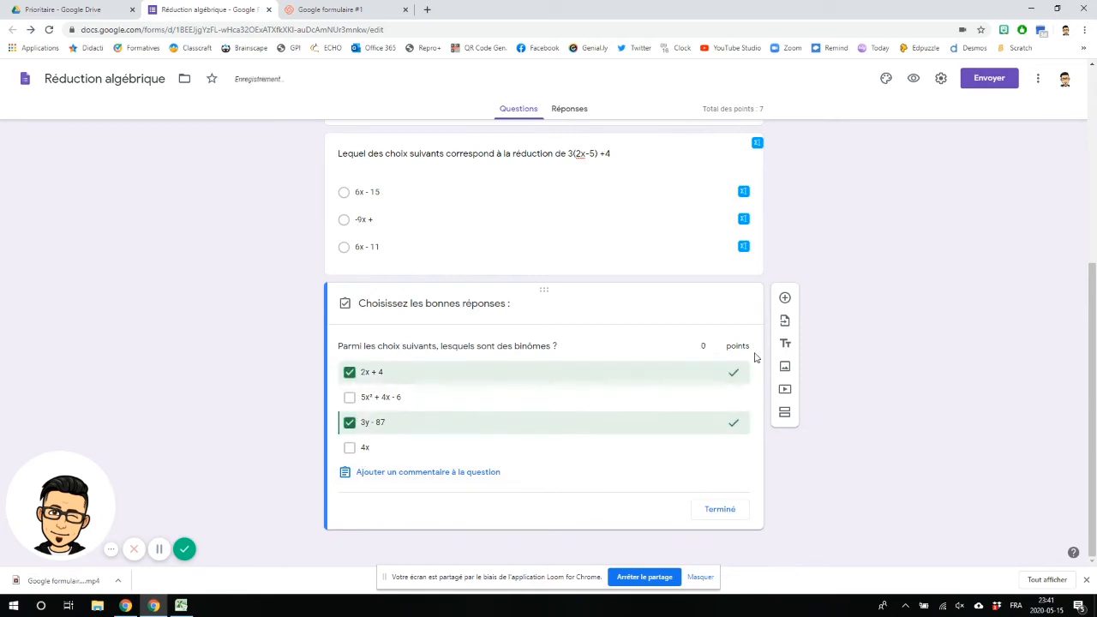
pyautogui.click(708, 346)
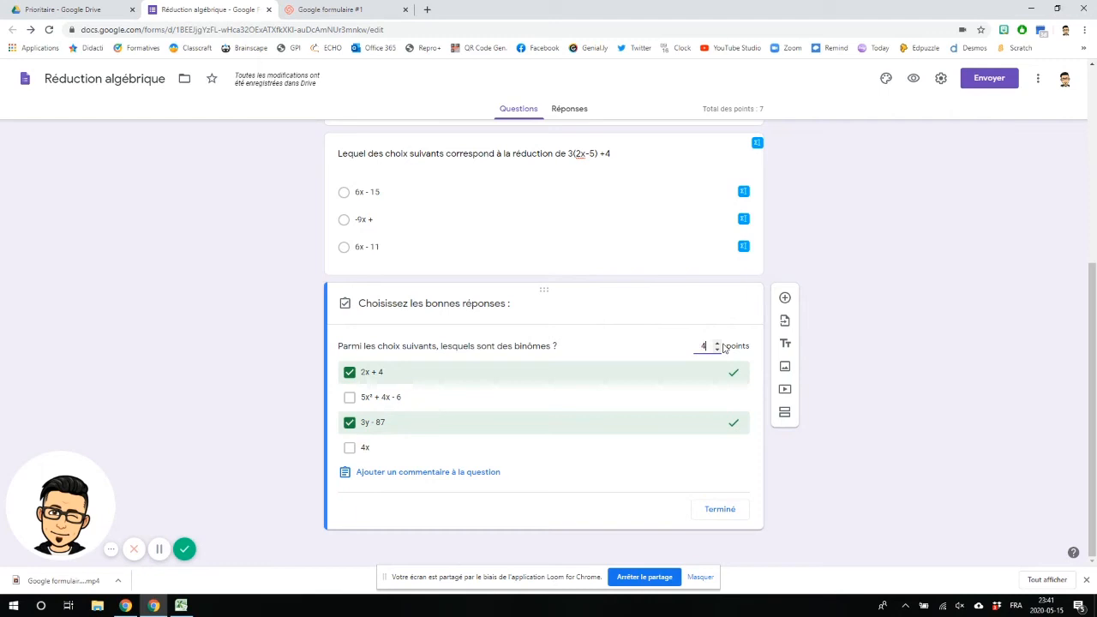
pyautogui.click(723, 510)
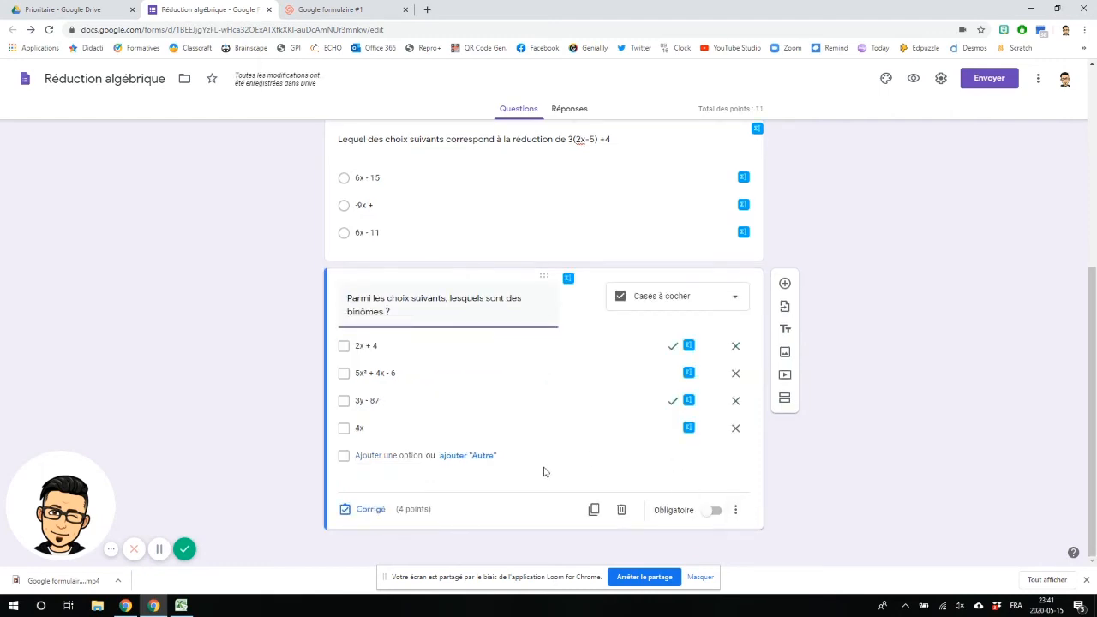
# Step: Copy the form's shortened sharing link from the send options and close them
pyautogui.scroll(5, 501, 510)
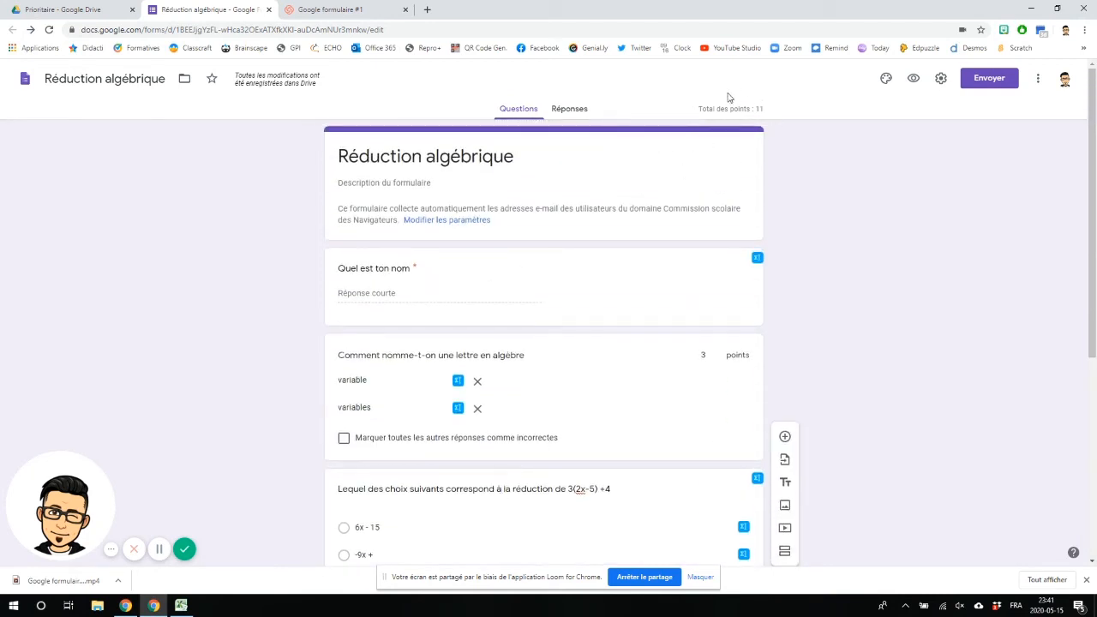
pyautogui.click(991, 80)
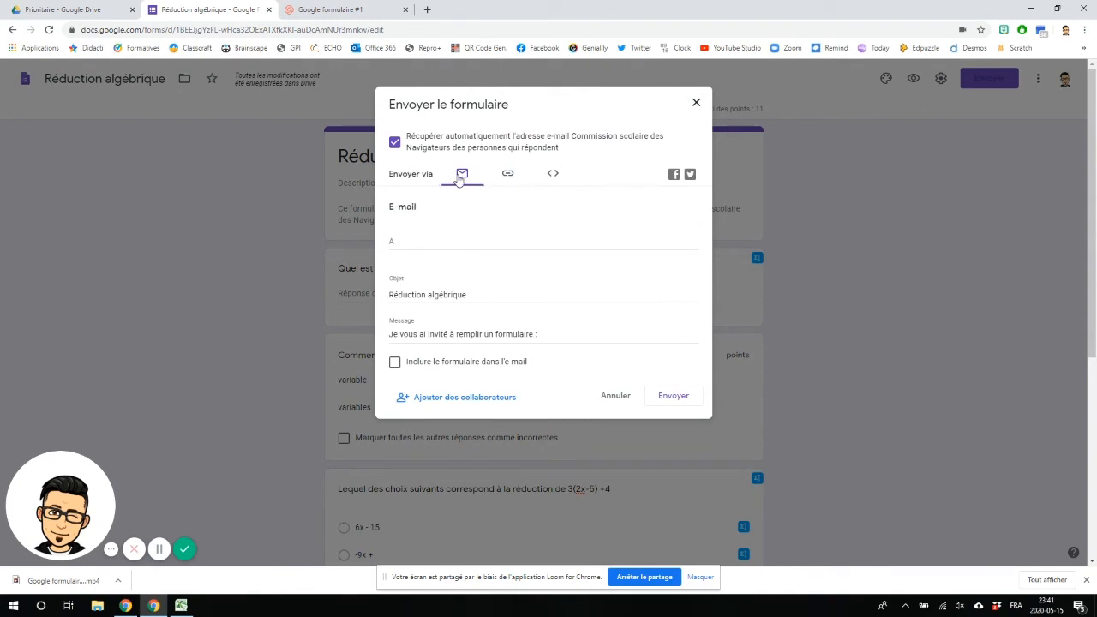
pyautogui.click(509, 176)
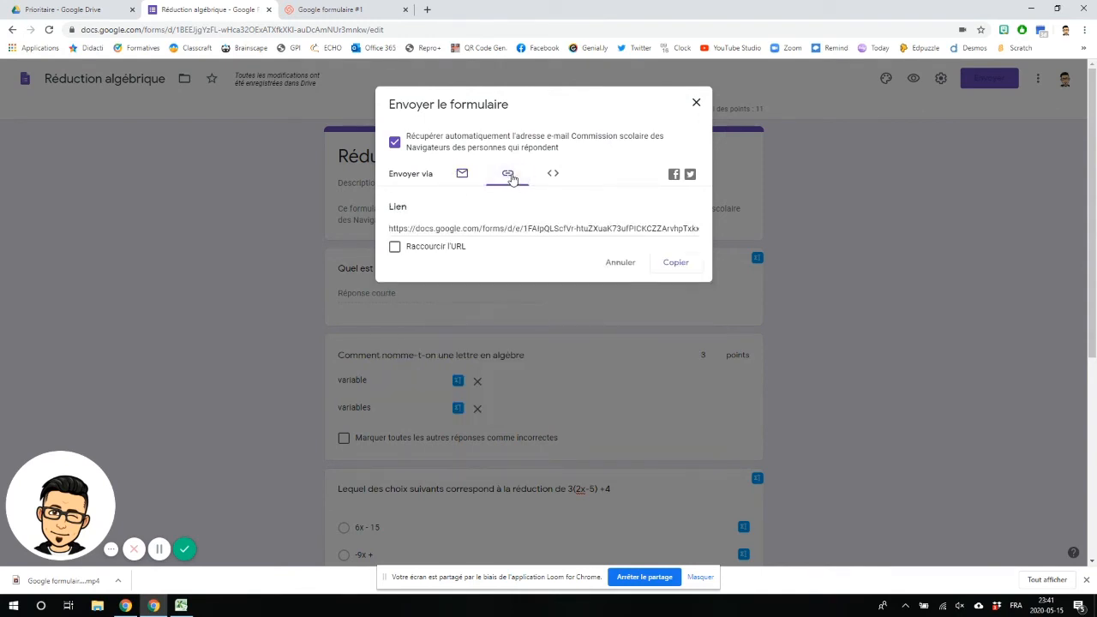
pyautogui.click(395, 247)
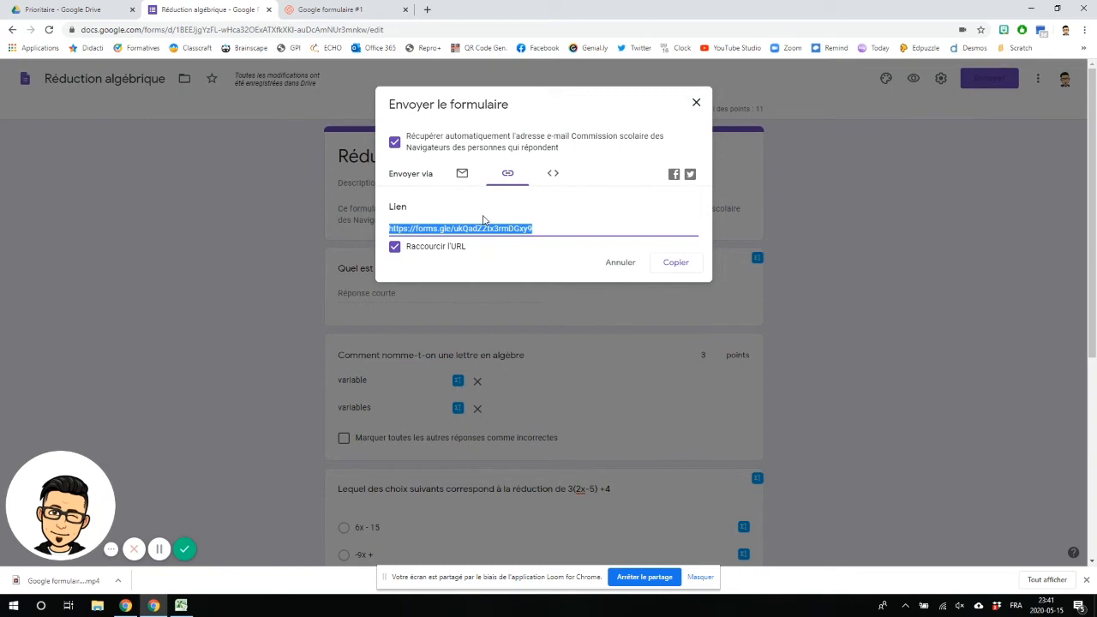
pyautogui.click(673, 265)
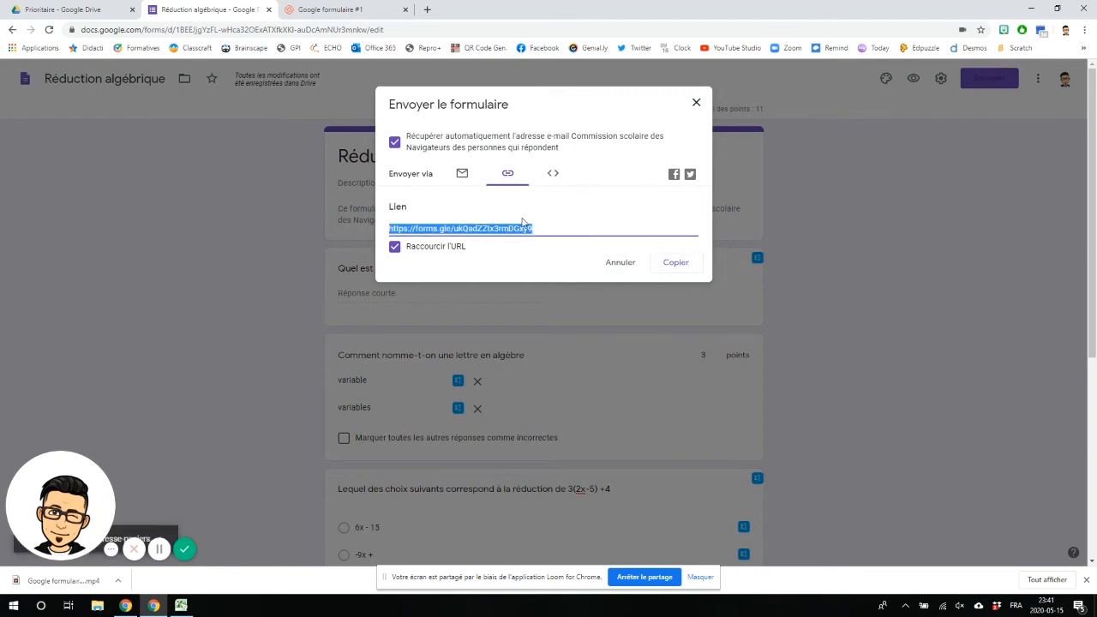
pyautogui.click(696, 103)
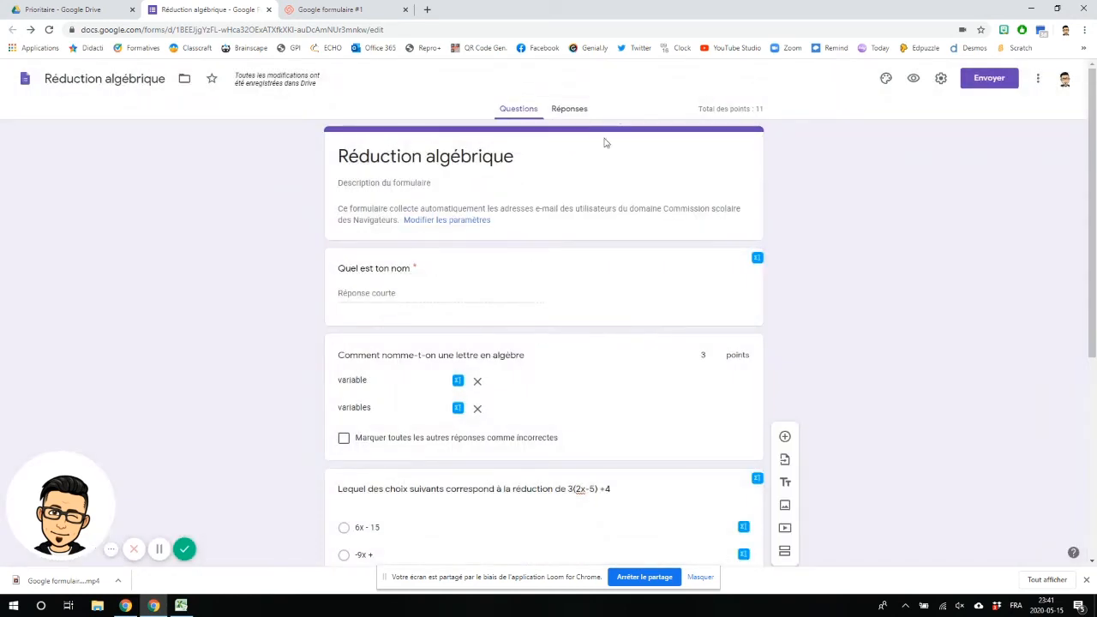
# Step: Check the form's responses, then preview the form, enter "test 1" as the name and select 2x + 4 and 5x² + 4x - 6 as binomials
pyautogui.click(574, 114)
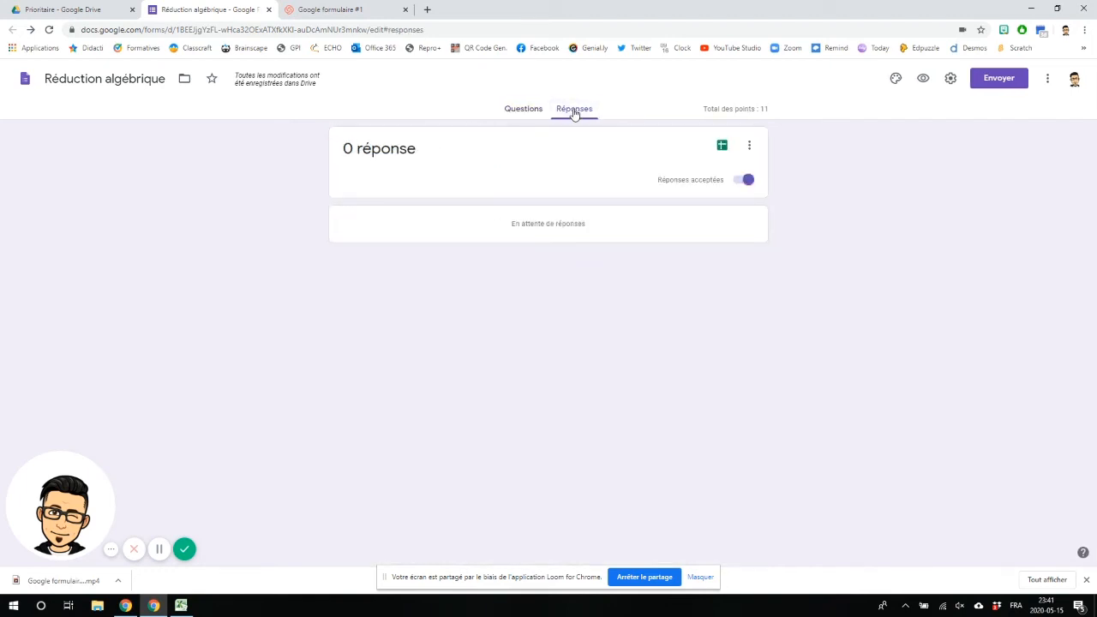
pyautogui.click(525, 109)
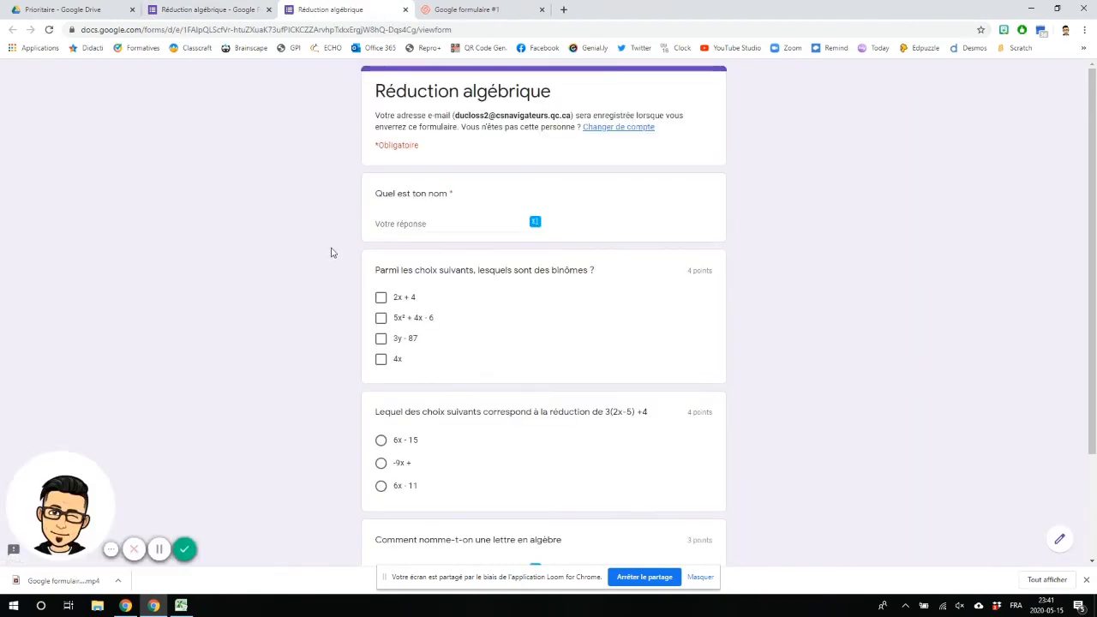
pyautogui.click(431, 224)
pyautogui.write('test 1')
pyautogui.scroll(-1, 452, 262)
pyautogui.click(381, 245)
pyautogui.click(380, 261)
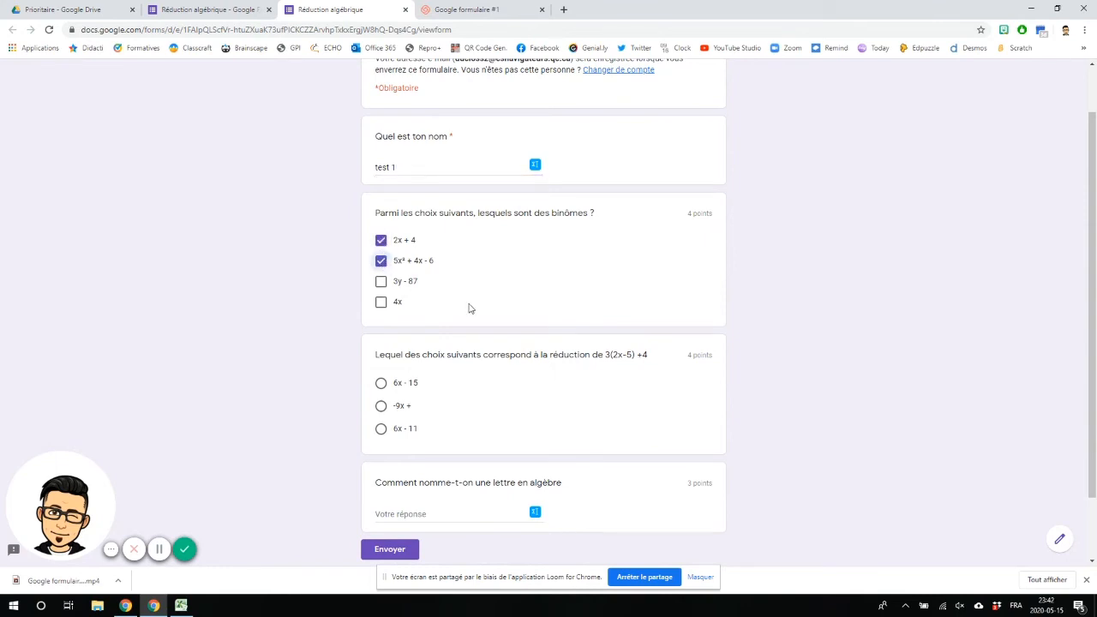
# Step: Choose 6x - 11 for the reduction question, answer "Les variables" to the letter-naming question and submit the form
pyautogui.scroll(-1, 469, 309)
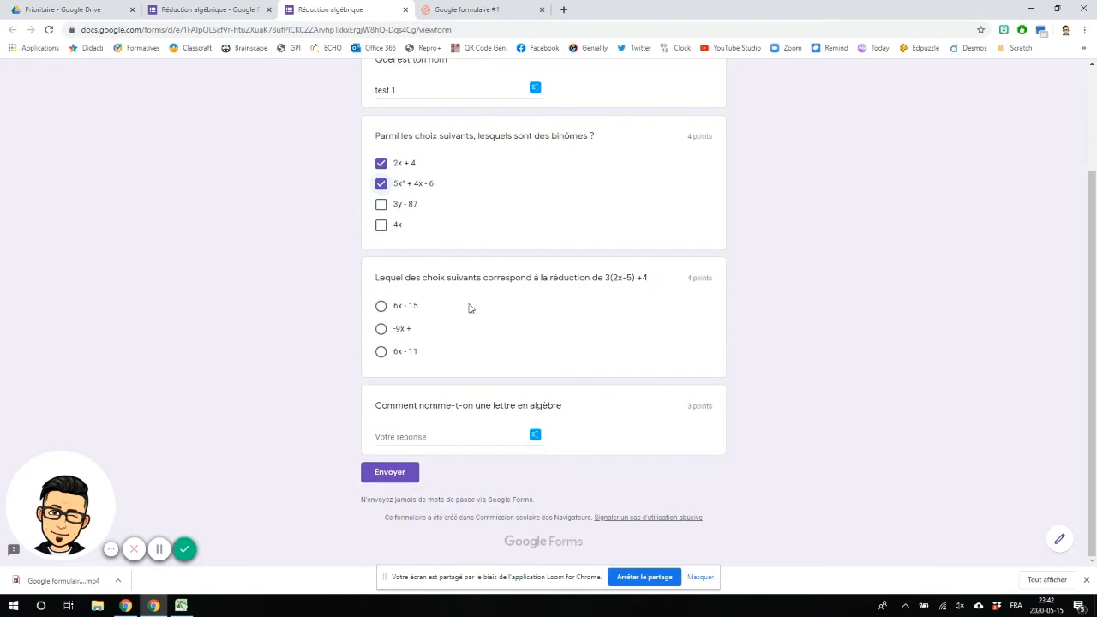
pyautogui.click(381, 353)
pyautogui.click(433, 437)
pyautogui.write('Les')
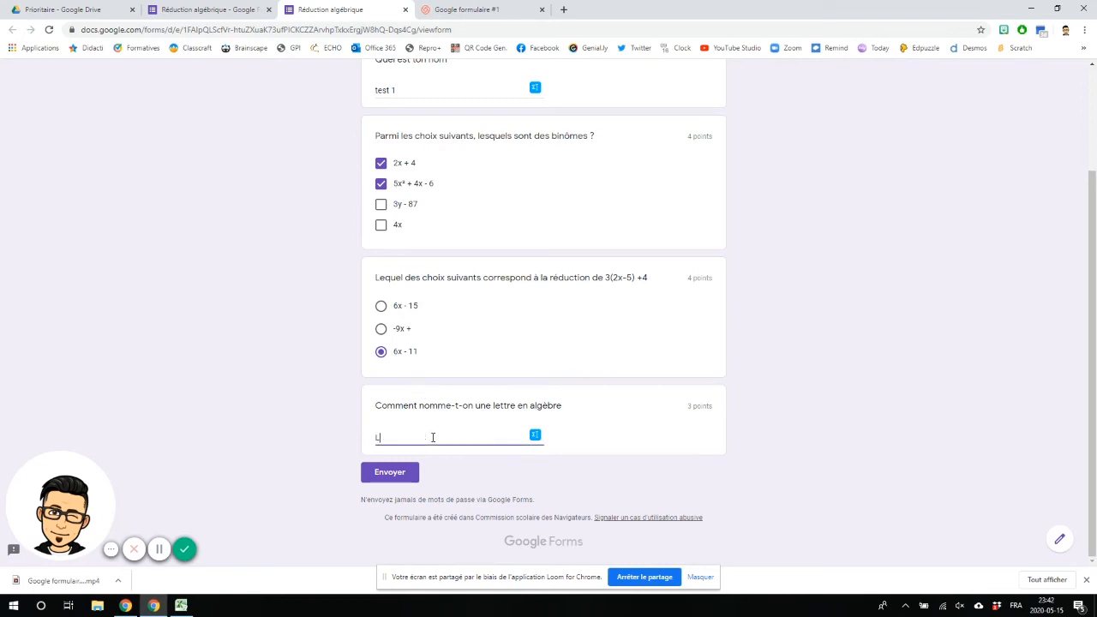
pyautogui.write(' variables')
pyautogui.click(412, 472)
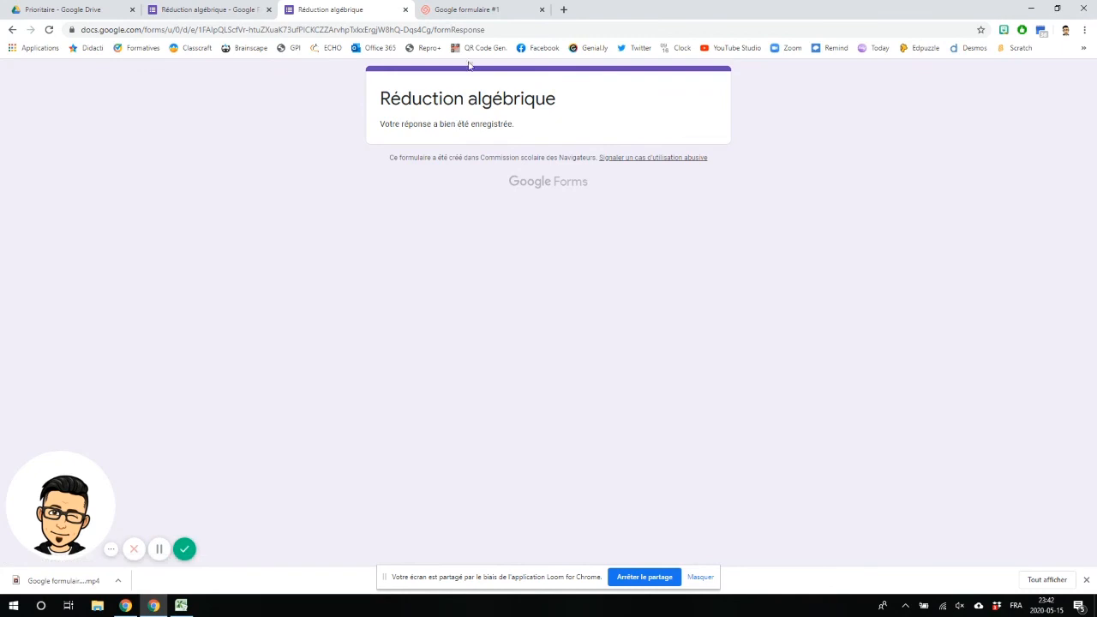
# Step: Close the submitted form, preview it again to check whether a second attempt is allowed, and return to the form editor
pyautogui.click(405, 10)
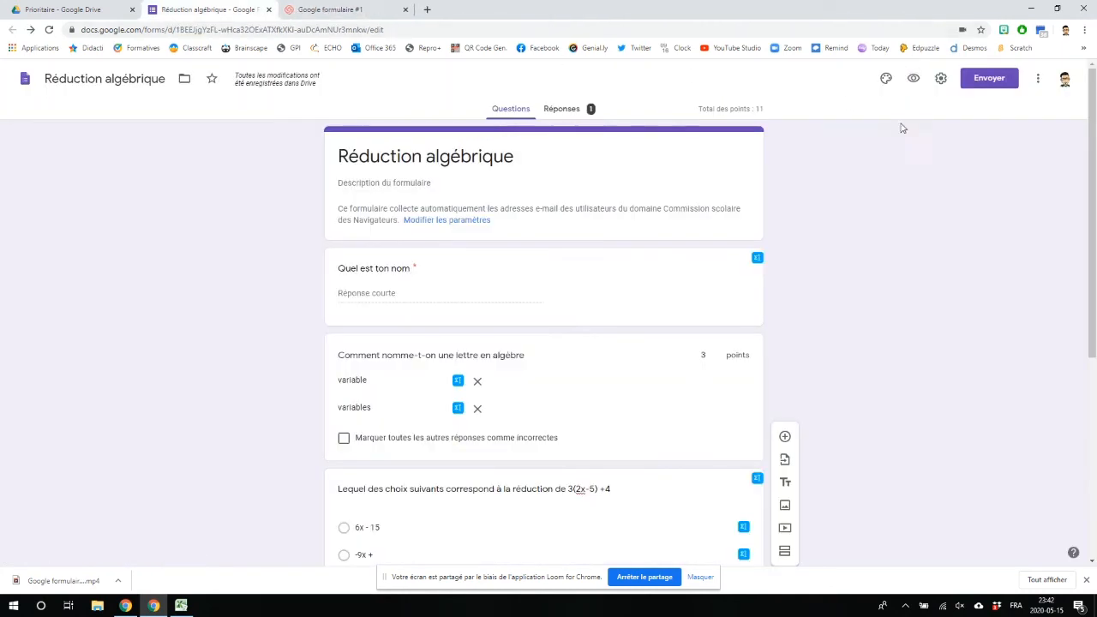
pyautogui.click(913, 78)
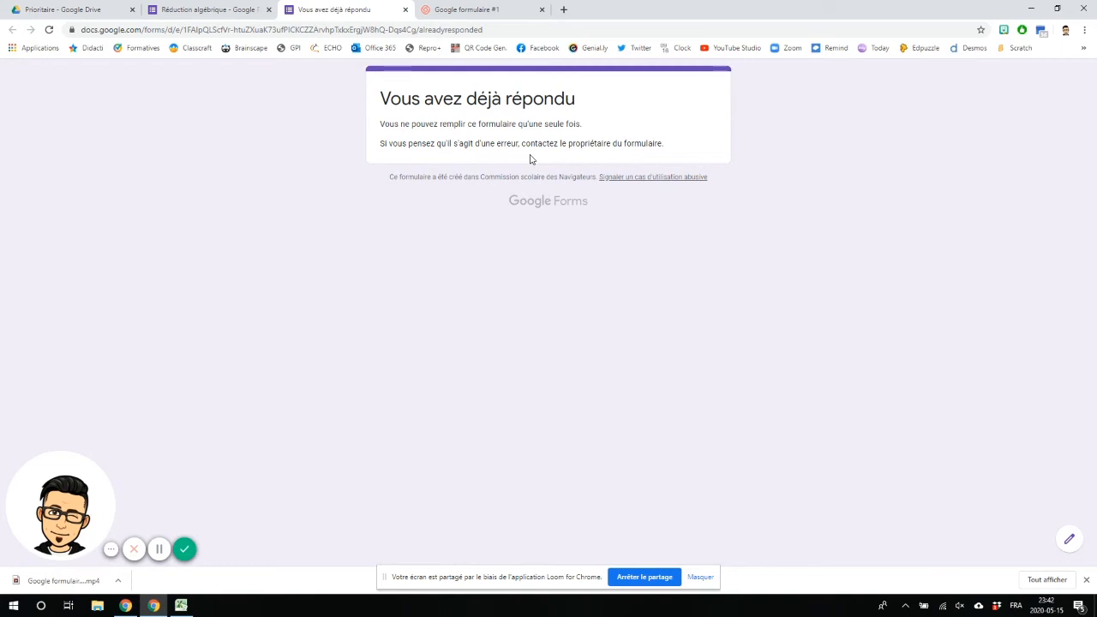
pyautogui.click(228, 12)
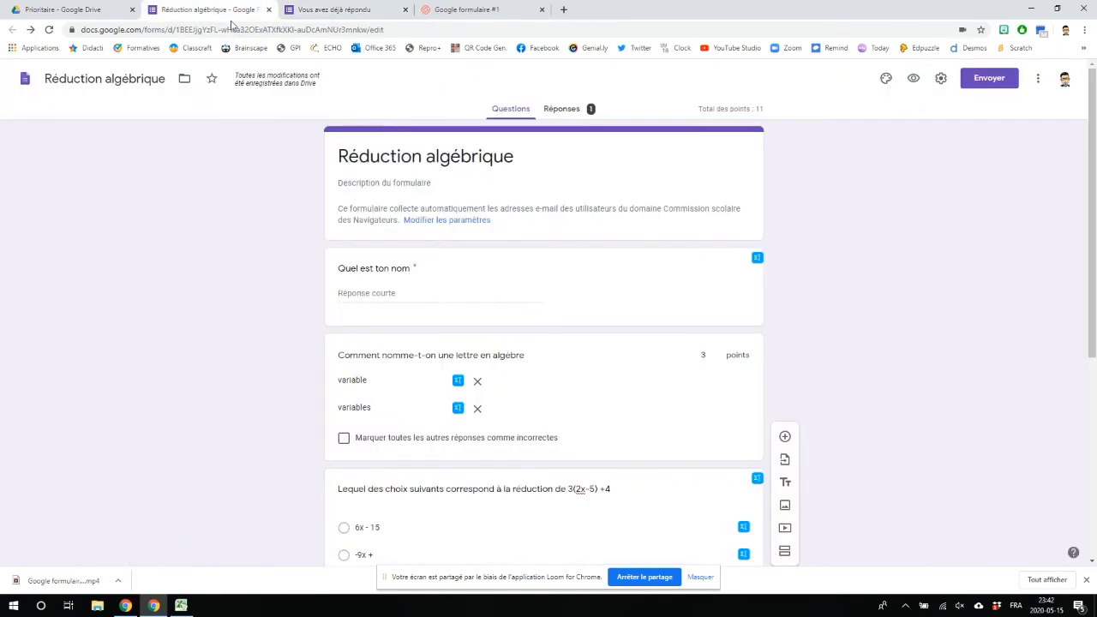
# Step: Examine the response summary, including the score statistics and the answer charts for each question
pyautogui.click(563, 111)
pyautogui.scroll(-3, 523, 246)
pyautogui.scroll(3, 522, 244)
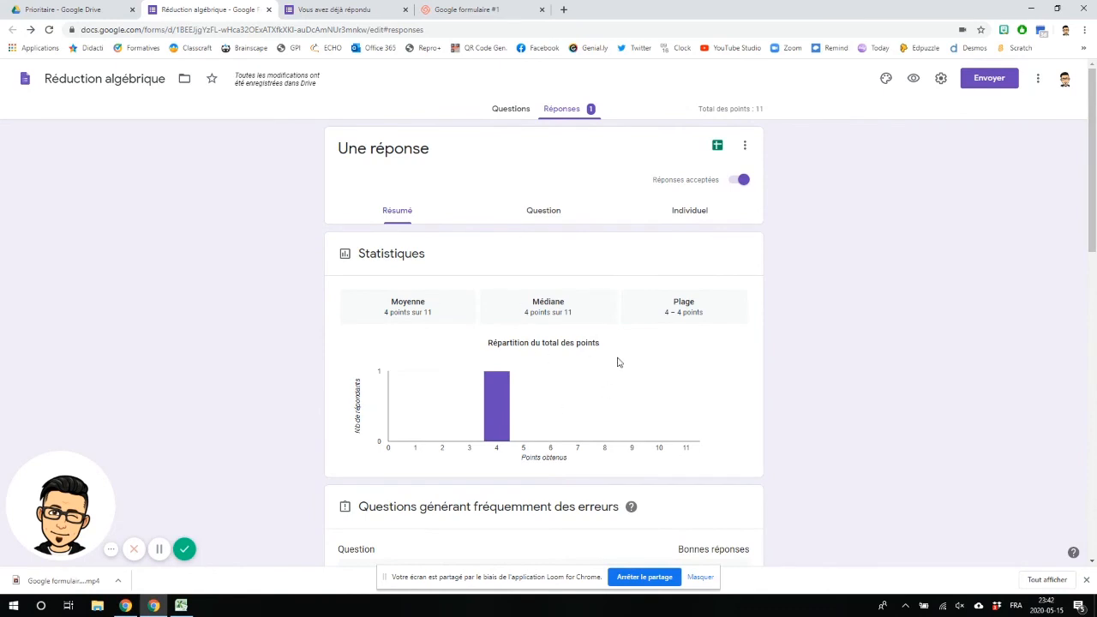
pyautogui.scroll(-2, 553, 376)
pyautogui.scroll(-7, 553, 374)
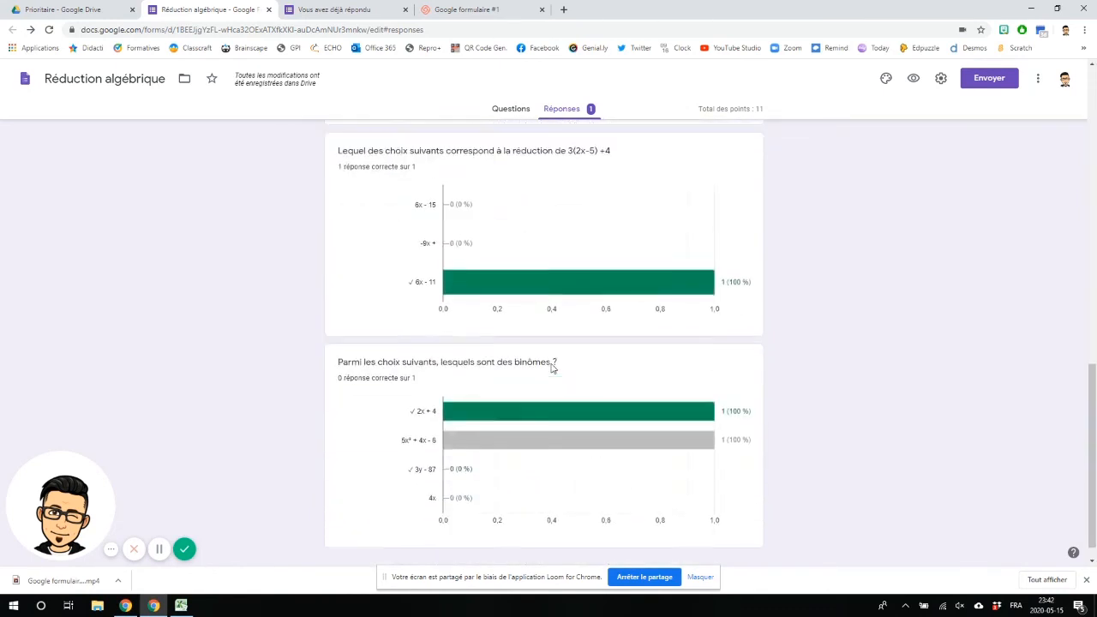
pyautogui.scroll(4, 551, 360)
pyautogui.scroll(-2, 496, 314)
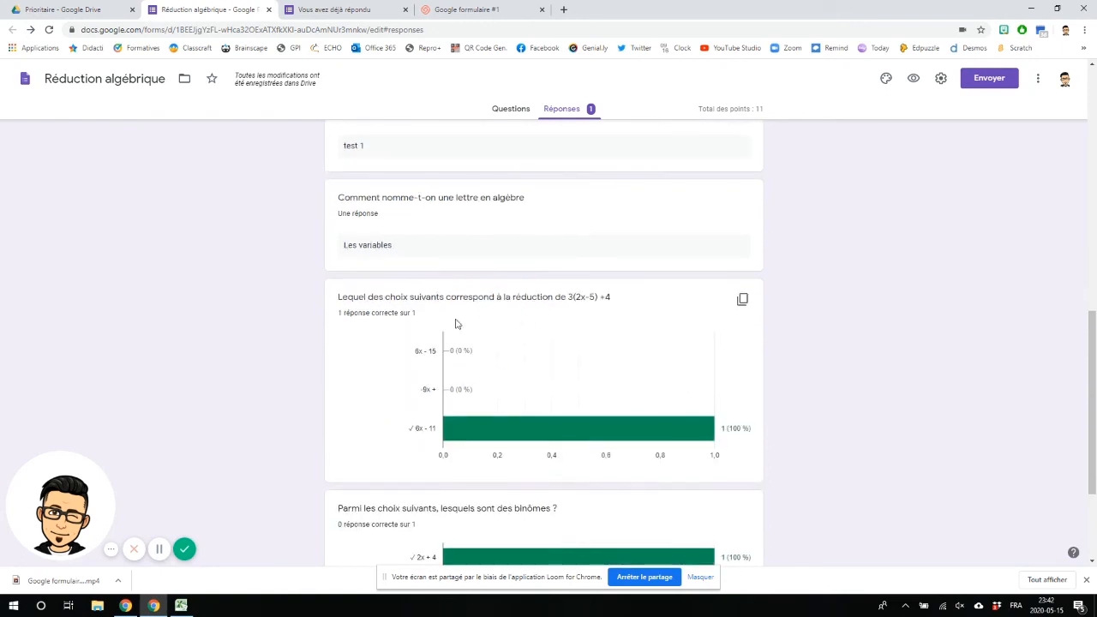
pyautogui.scroll(-2, 461, 324)
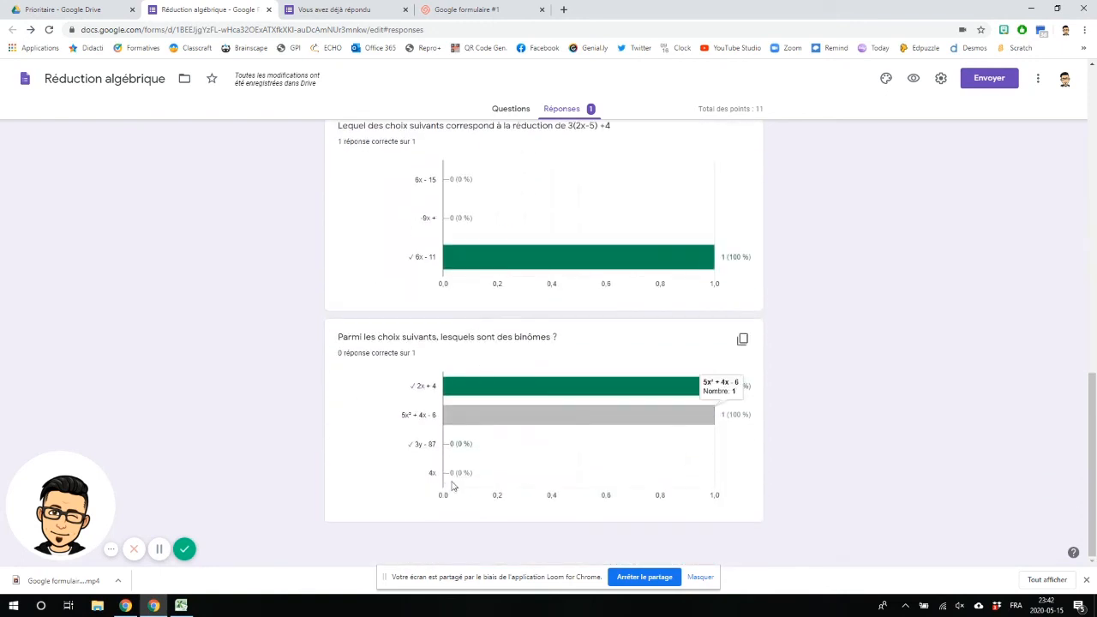
pyautogui.scroll(10, 477, 480)
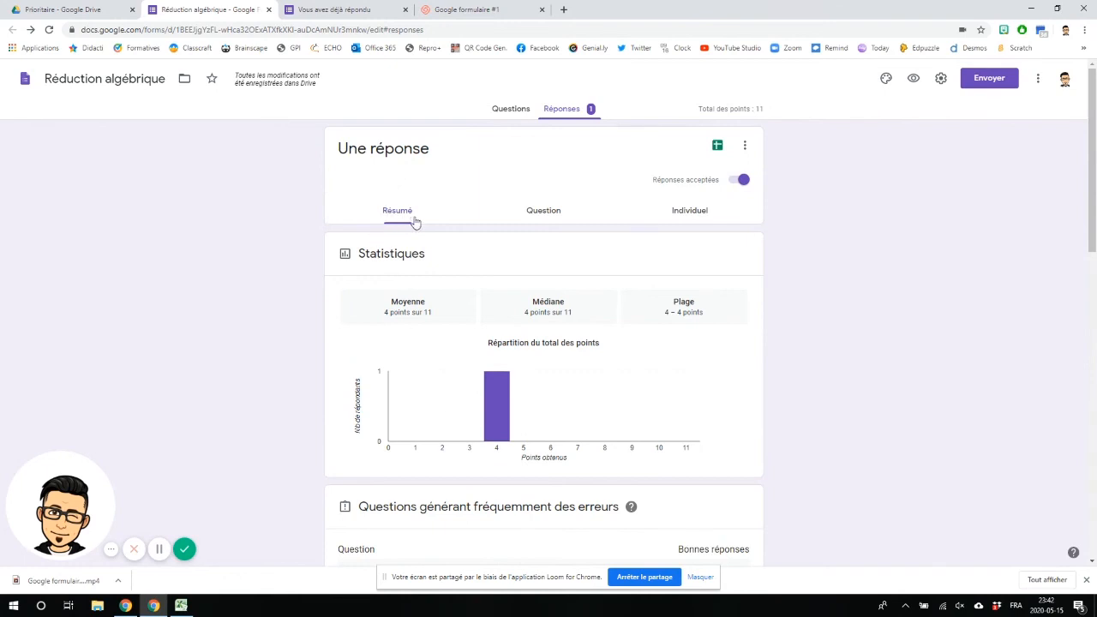
# Step: View the responses by question for "Comment nomme-t-on une lettre en algèbre" and show its answer key
pyautogui.click(544, 215)
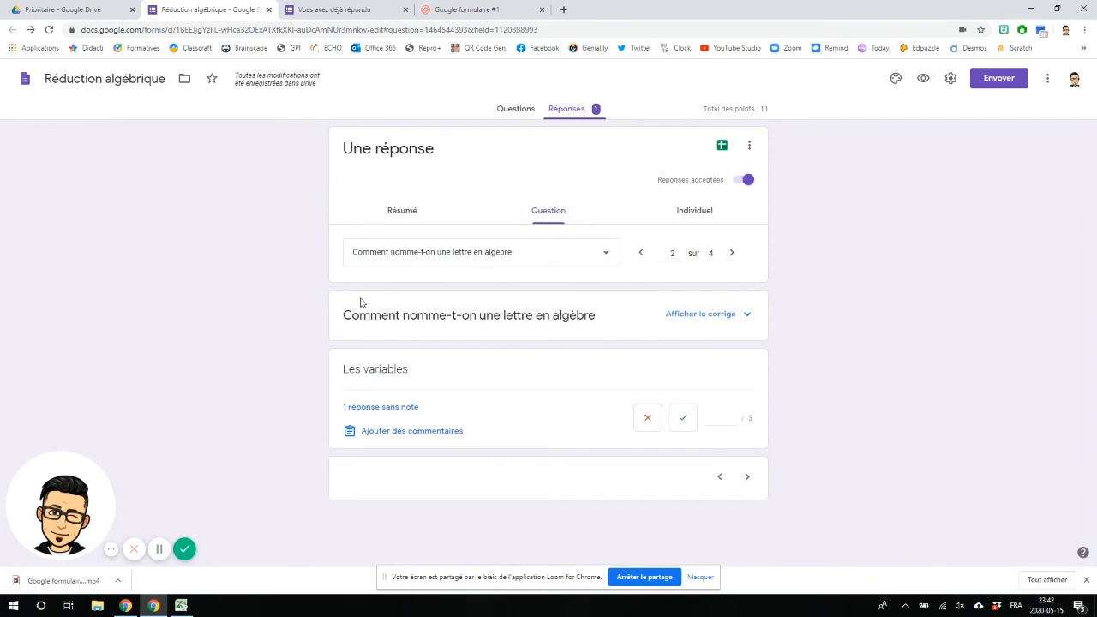
pyautogui.click(684, 316)
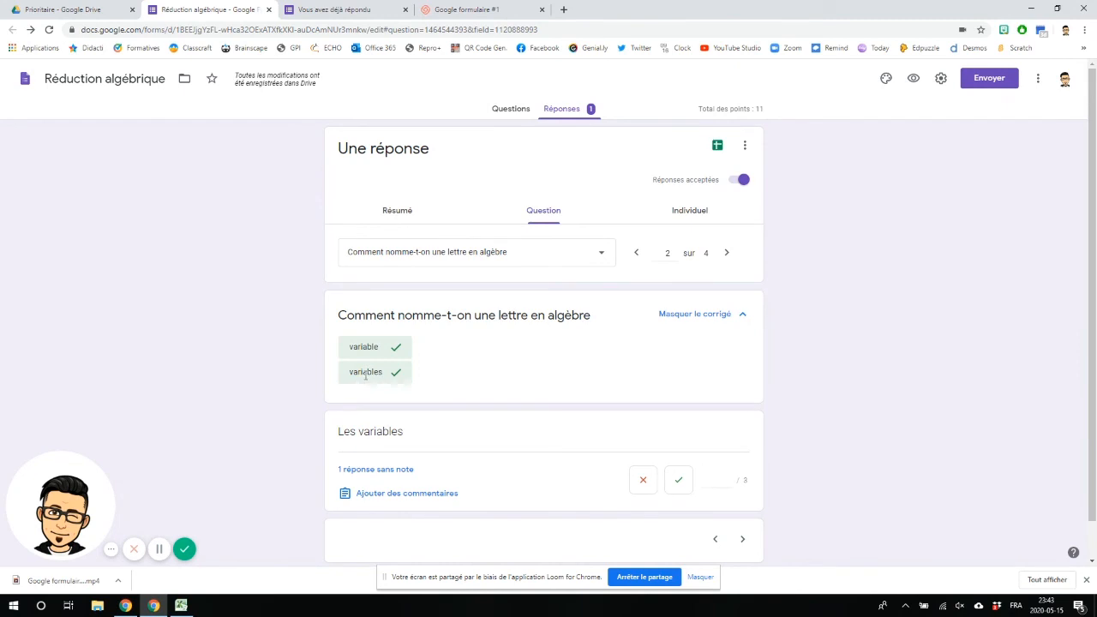
pyautogui.scroll(-1, 366, 375)
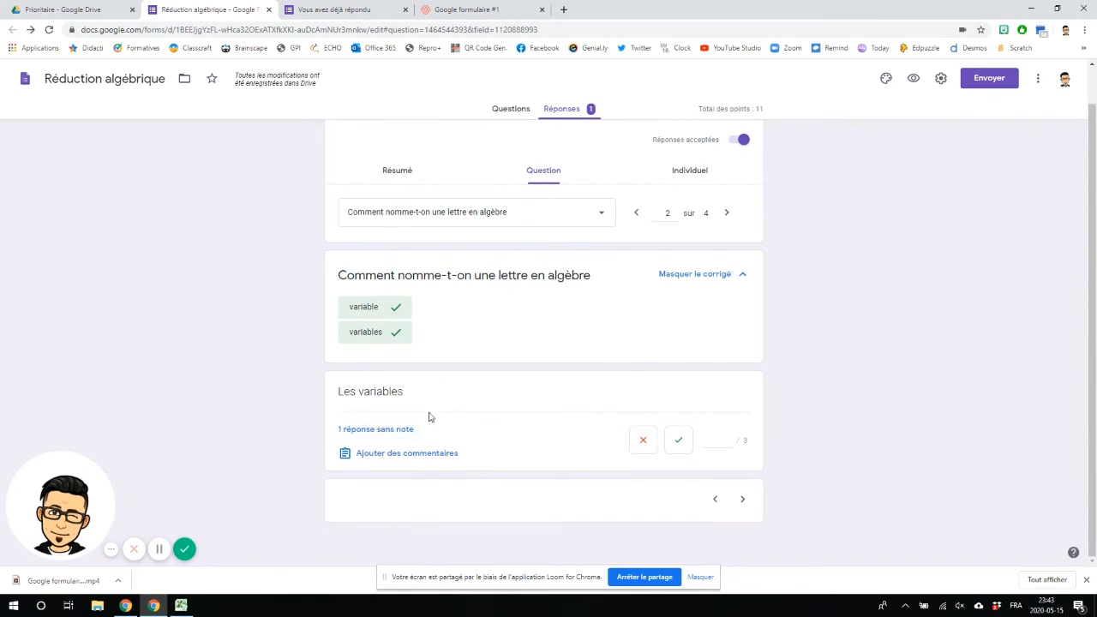
# Step: Mark the "Les variables" response as correct for the full 3 points and save the grade
pyautogui.click(677, 443)
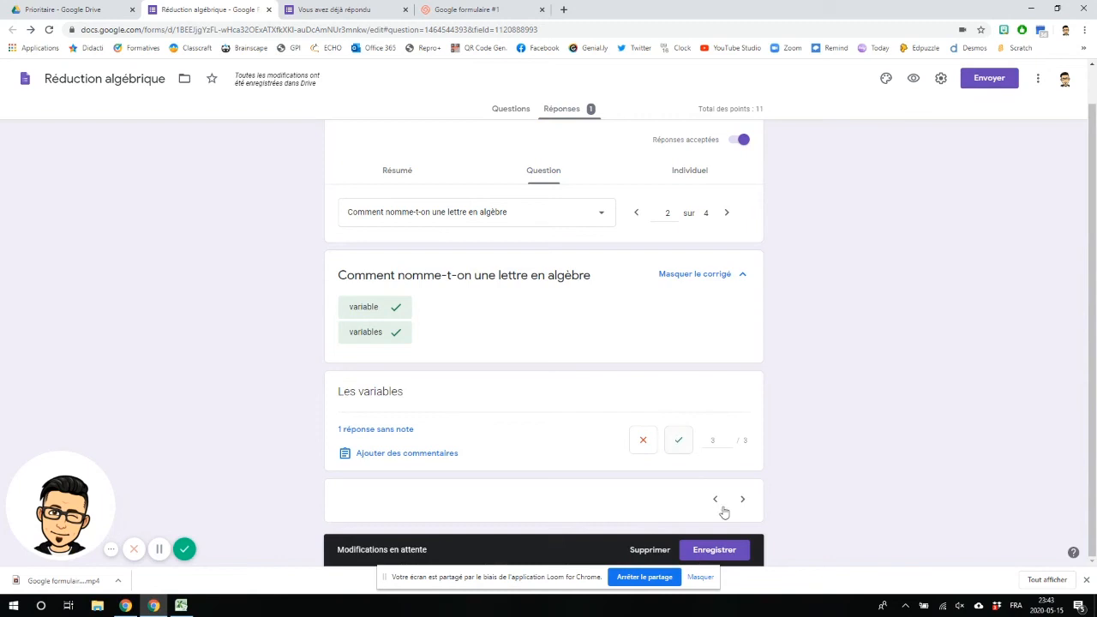
pyautogui.click(717, 551)
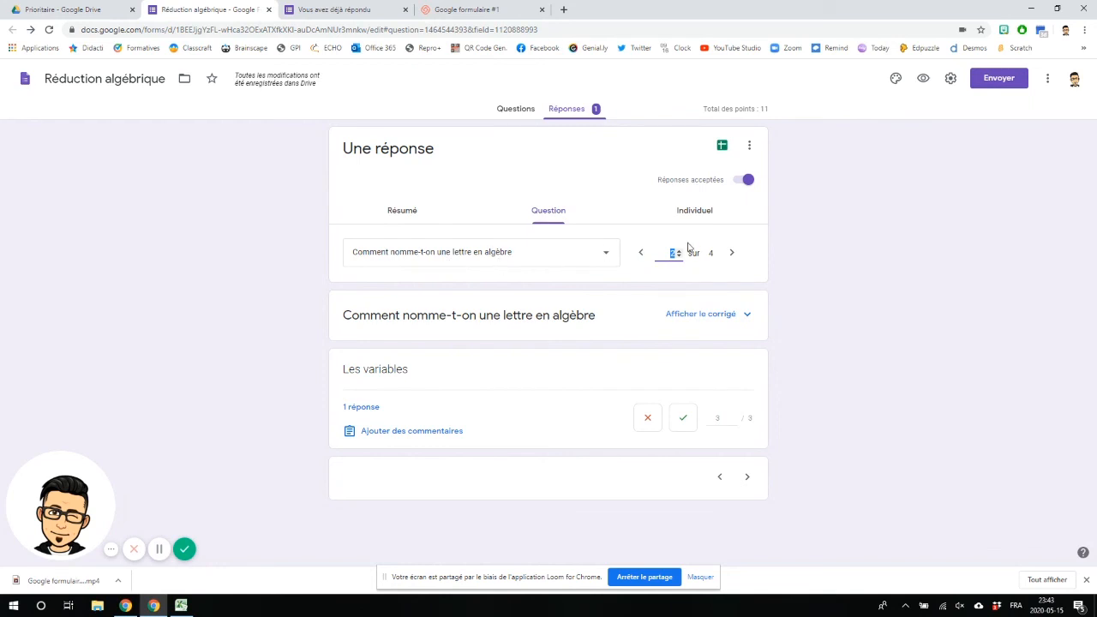
# Step: Review the responses from "Quel est ton nom" through to the binômes question, and show the missing correct answer for that last question
pyautogui.click(641, 252)
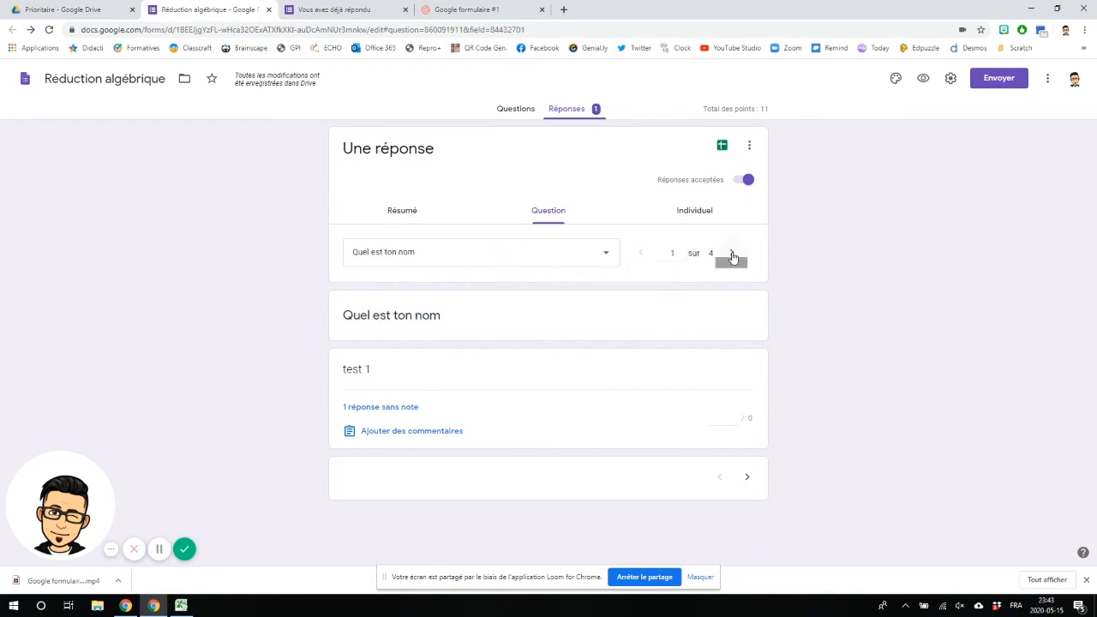
pyautogui.click(733, 255)
pyautogui.click(732, 254)
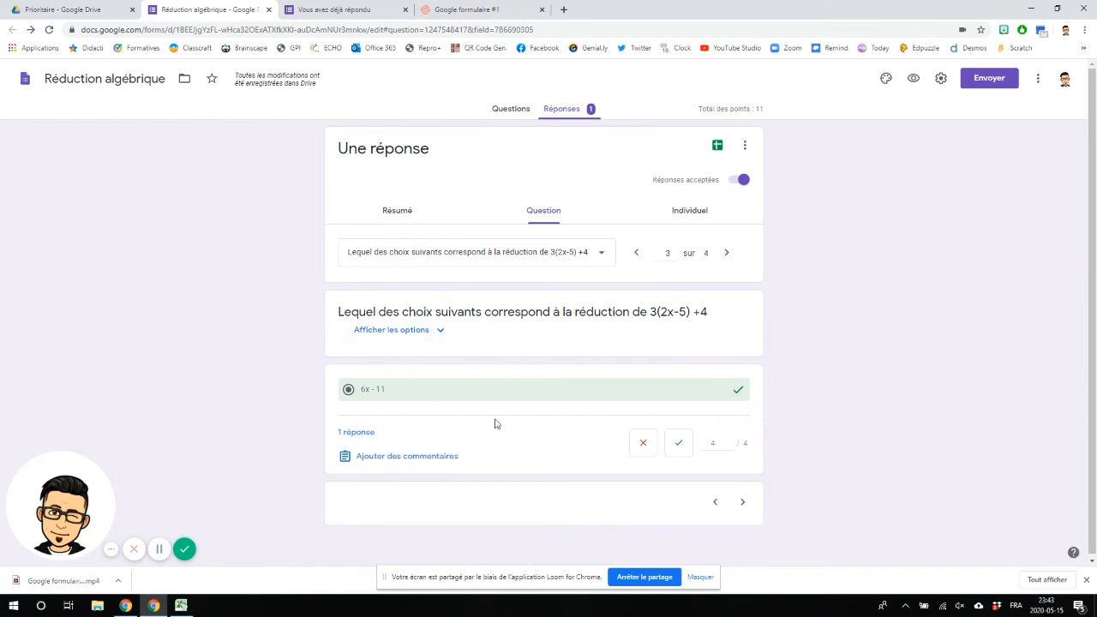
pyautogui.click(725, 255)
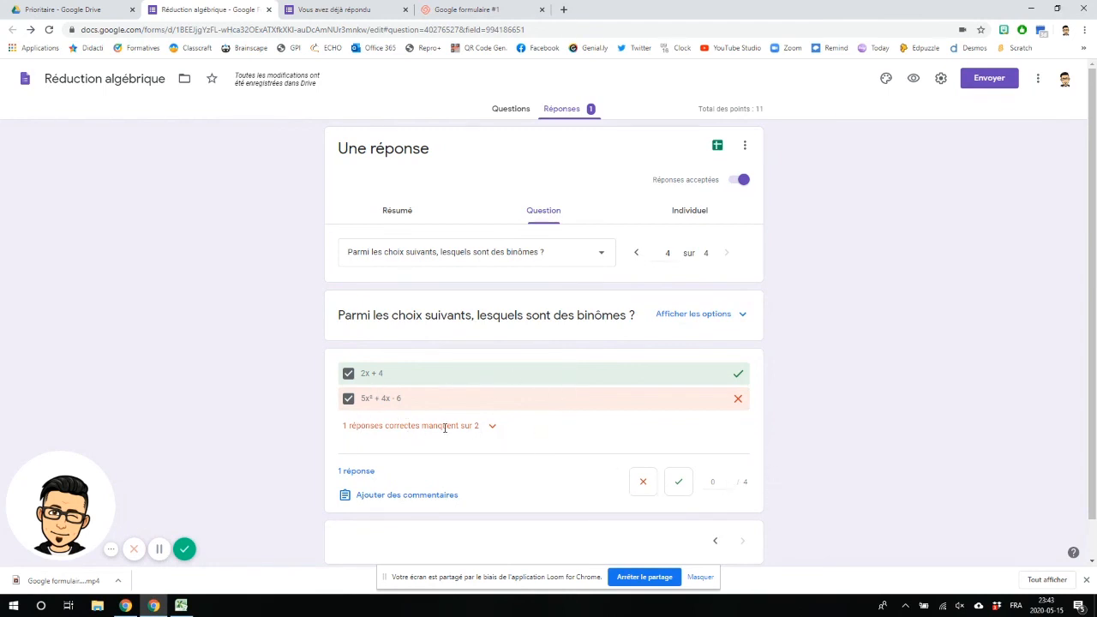
pyautogui.click(492, 429)
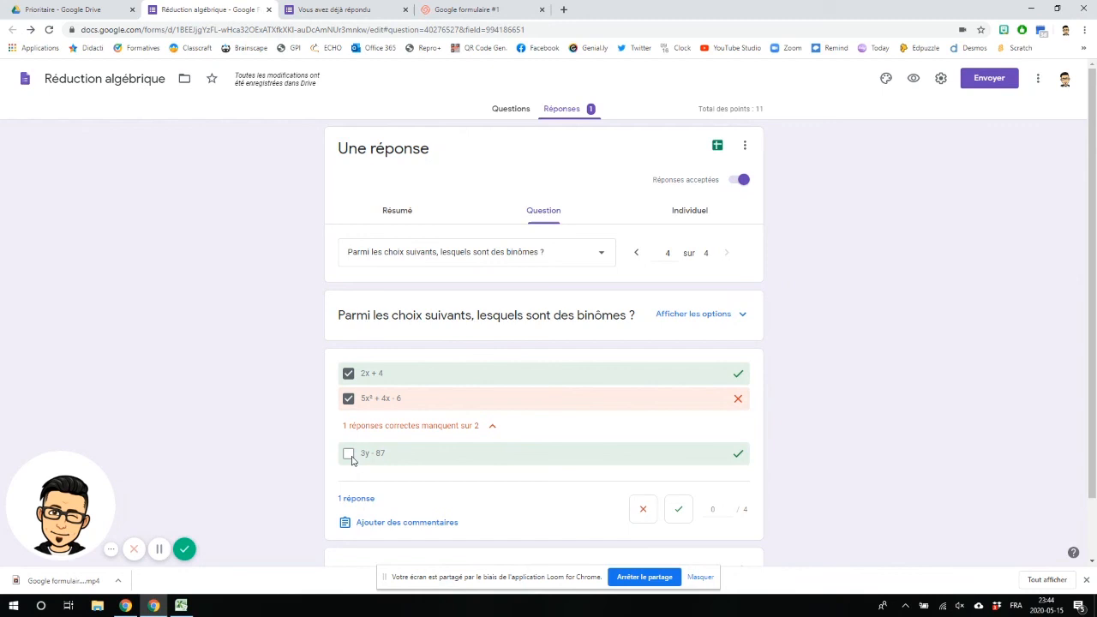
# Step: Give the response to the binômes question partial credit of 2 out of 4 points and save the grade
pyautogui.scroll(-1, 384, 452)
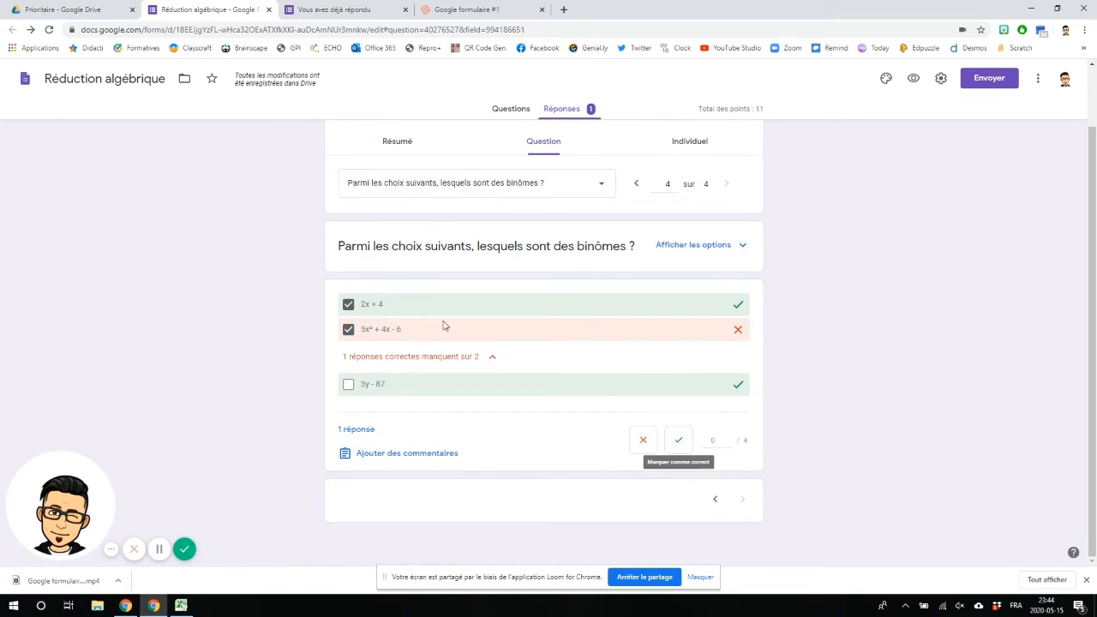
pyautogui.click(679, 440)
pyautogui.click(729, 444)
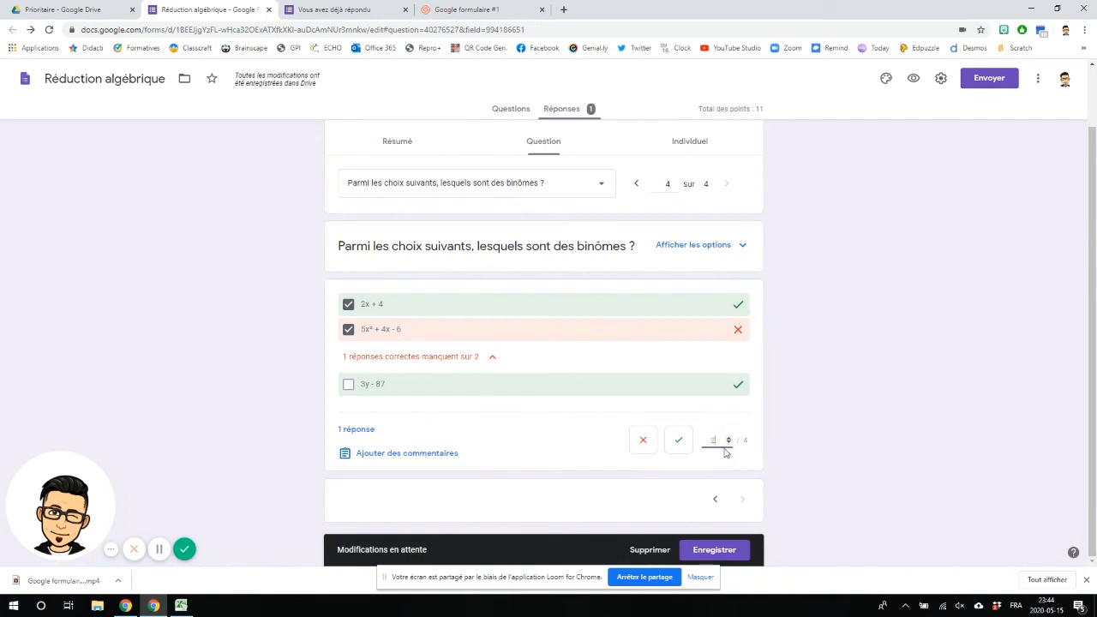
pyautogui.click(724, 550)
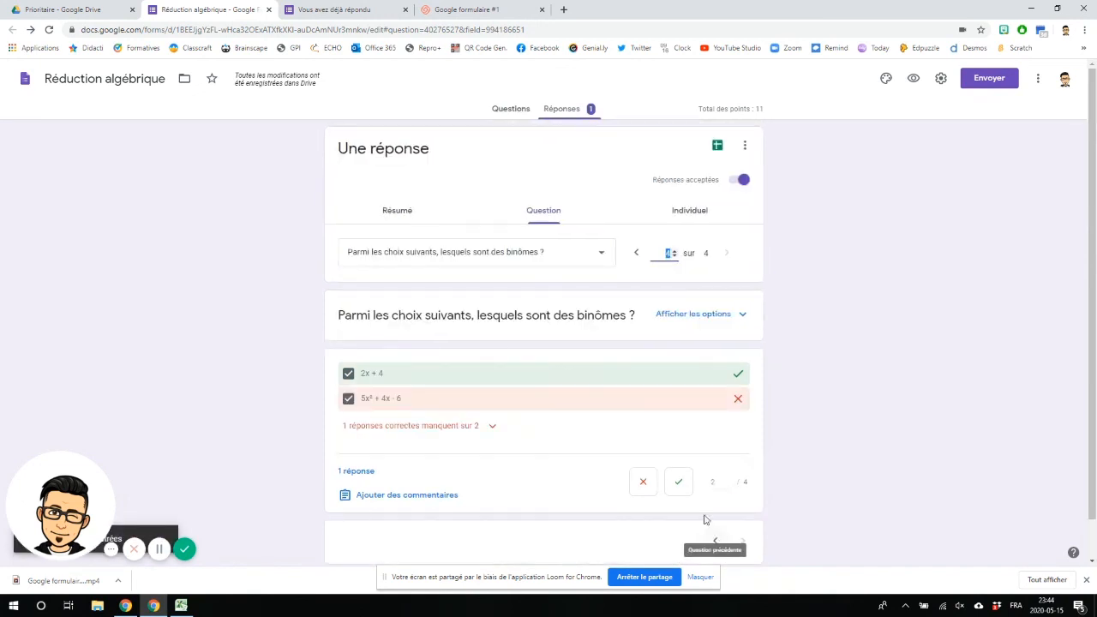